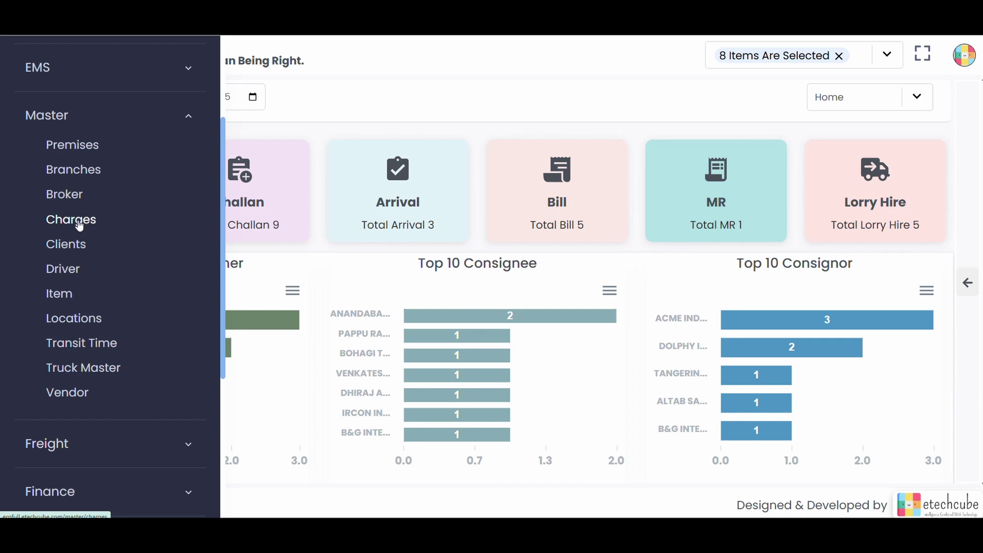
Step: Open the Charges master list and scroll through its 47 charge records
click(77, 225)
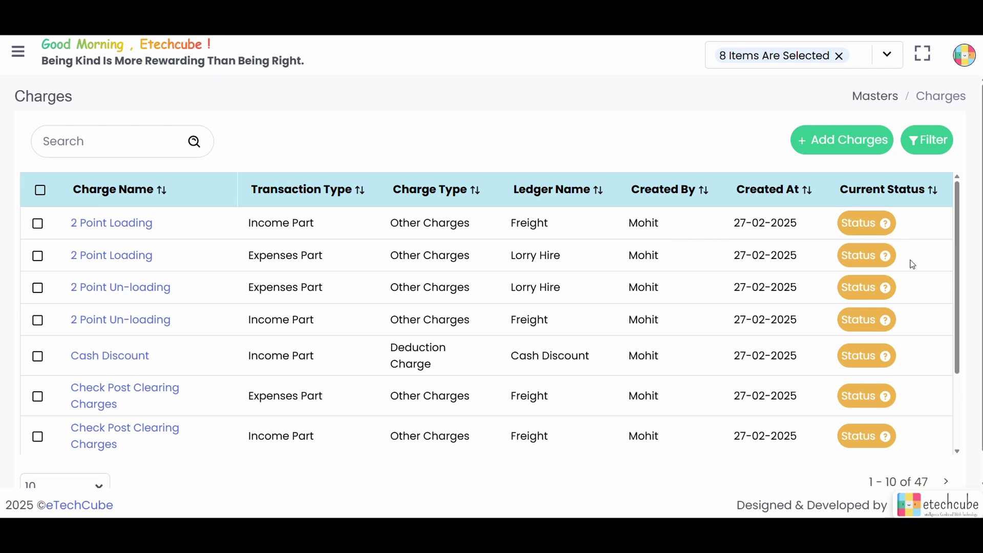
scroll(359, 369, down, 2)
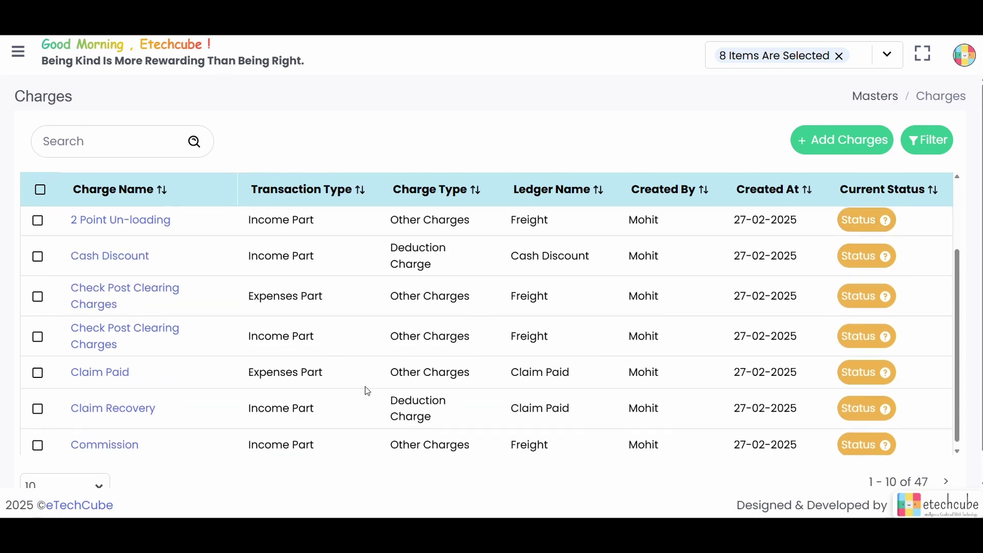
scroll(369, 379, up, 2)
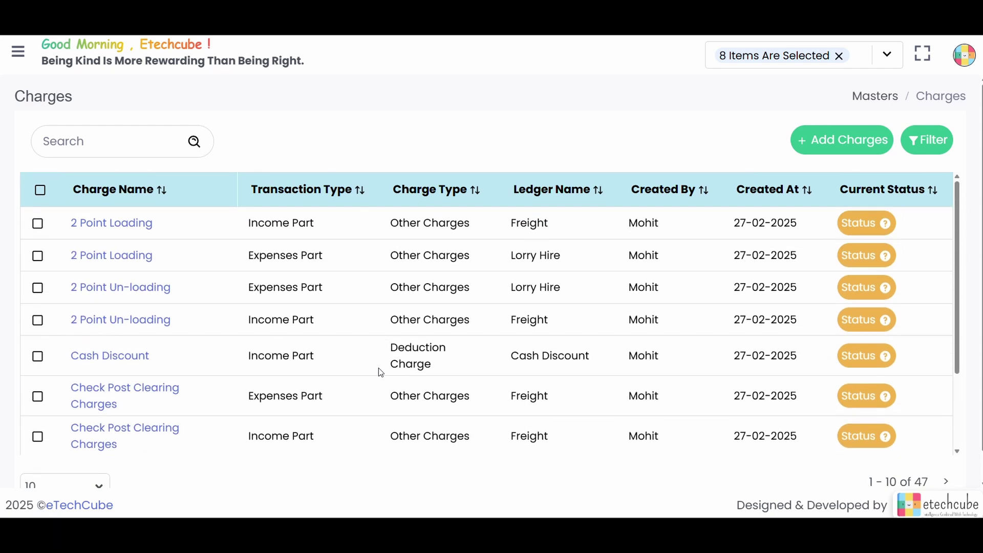
Step: Start a new charge with transaction type Income Part and charge type Other Charges
click(810, 145)
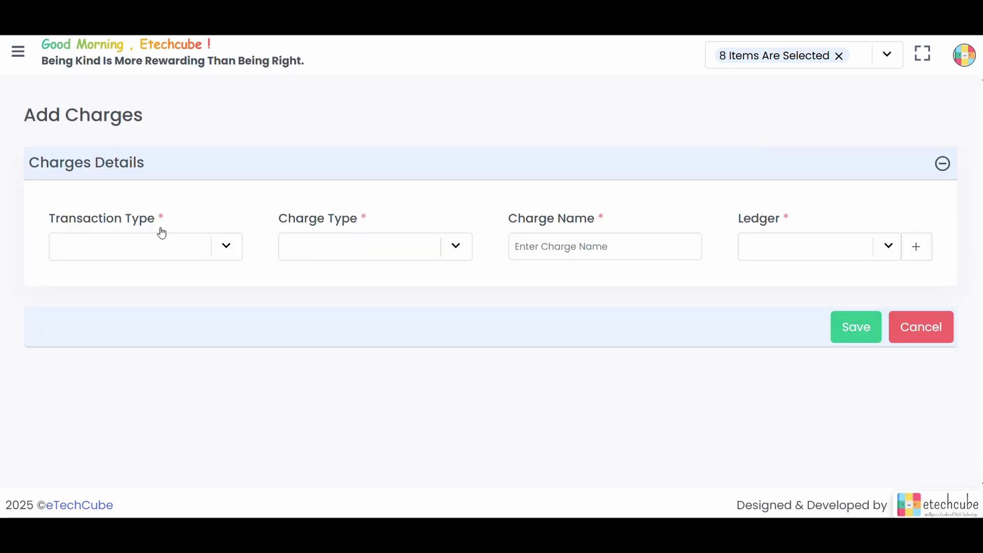
click(215, 247)
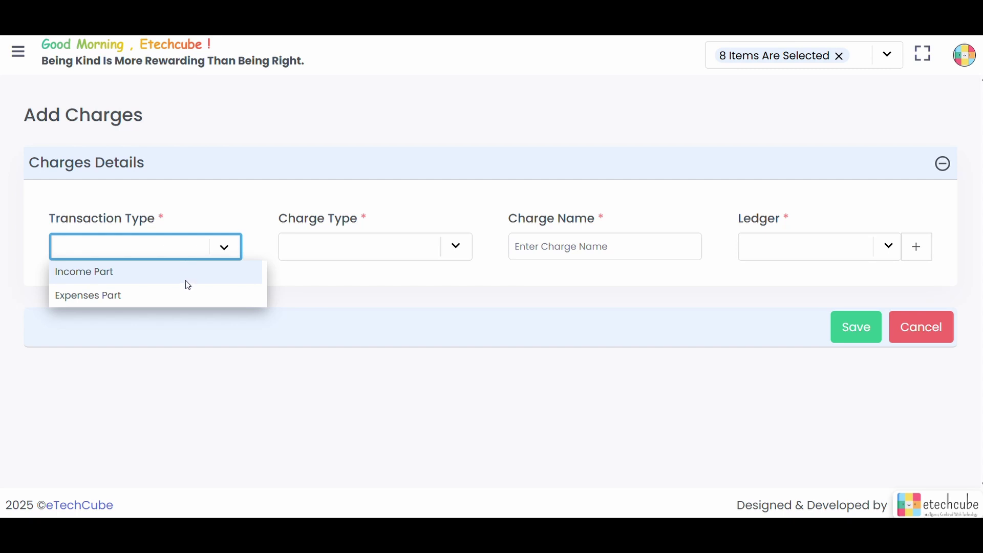
click(199, 275)
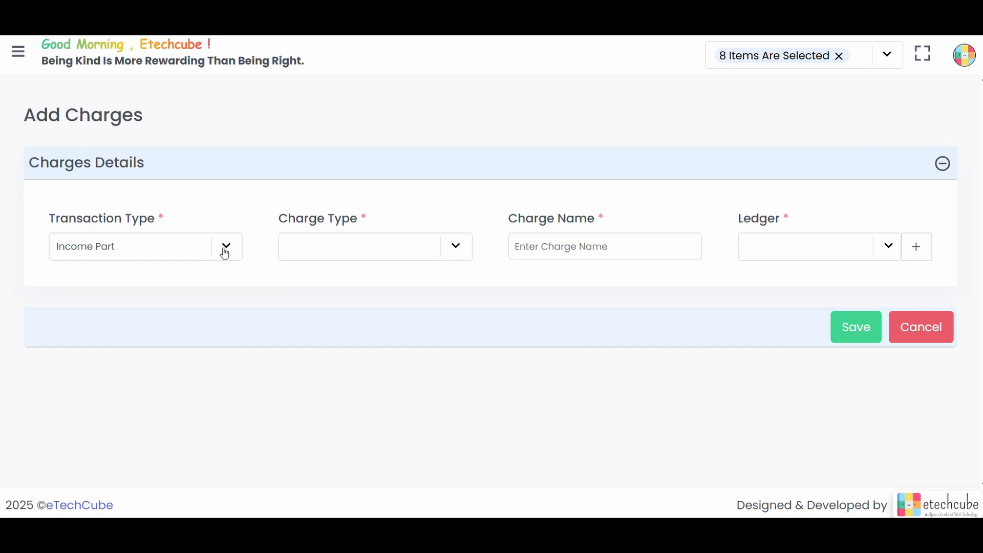
click(451, 244)
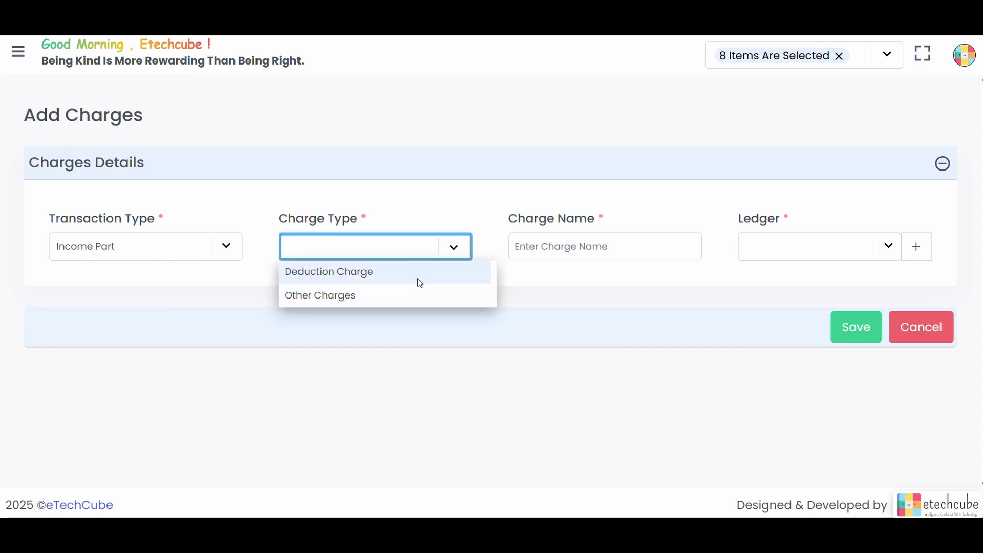
key(Escape)
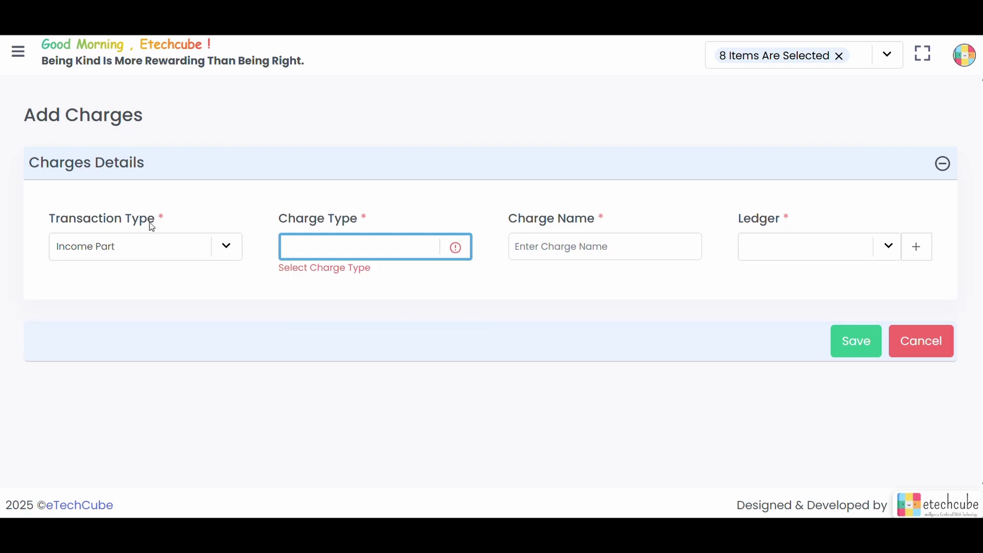
click(449, 247)
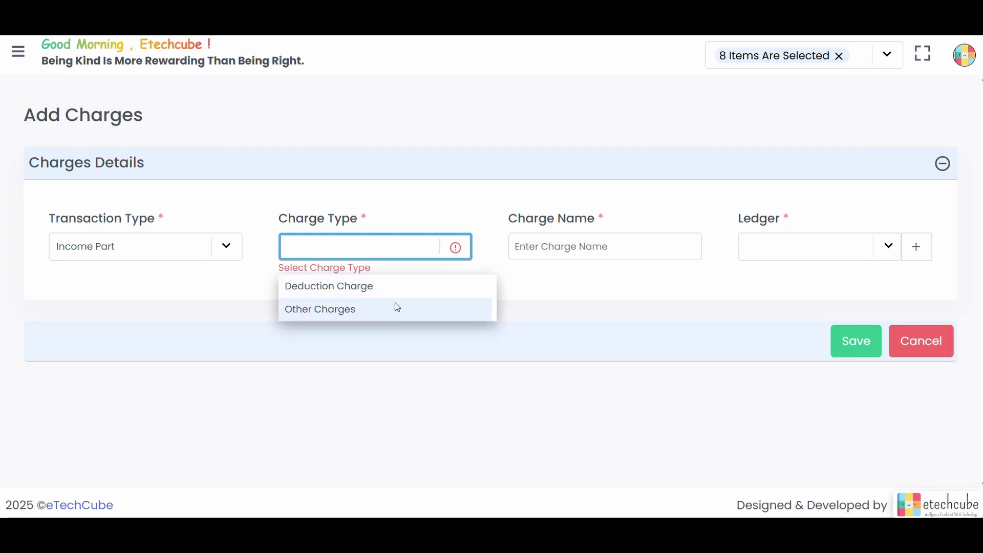
click(397, 308)
Step: Choose Amazon Seller Services Private Limited as the charge's ledger, leaving the form unsaved
click(617, 256)
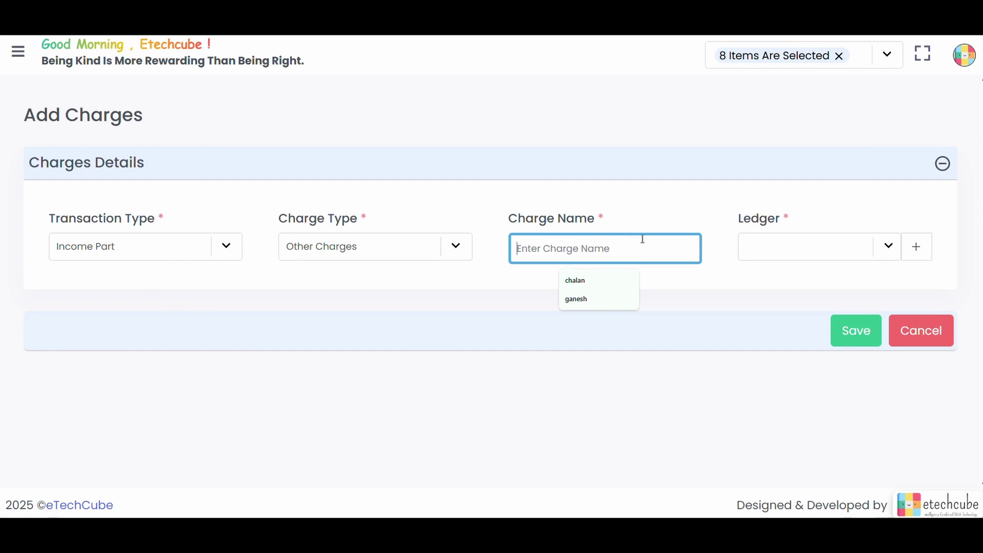
click(892, 255)
scroll(843, 332, down, 1)
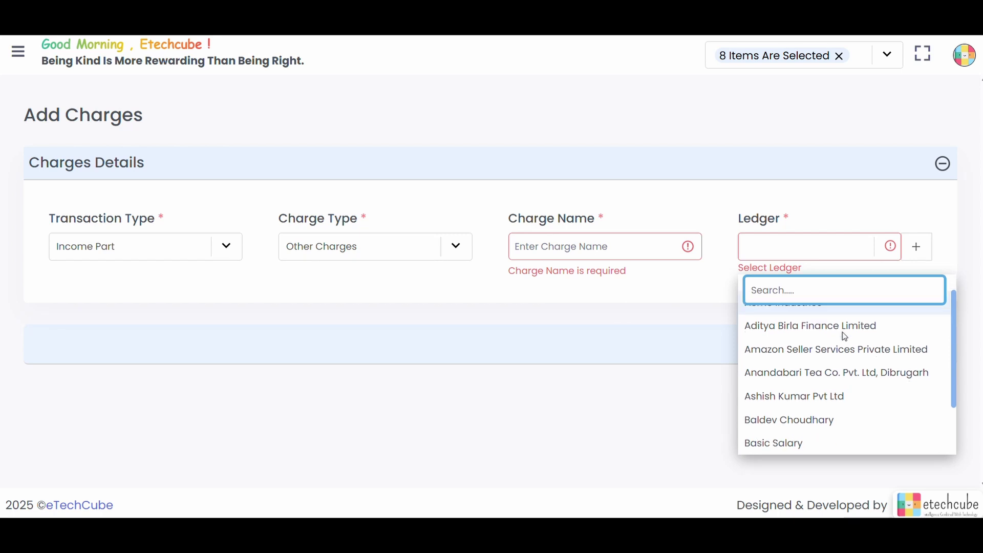
click(819, 352)
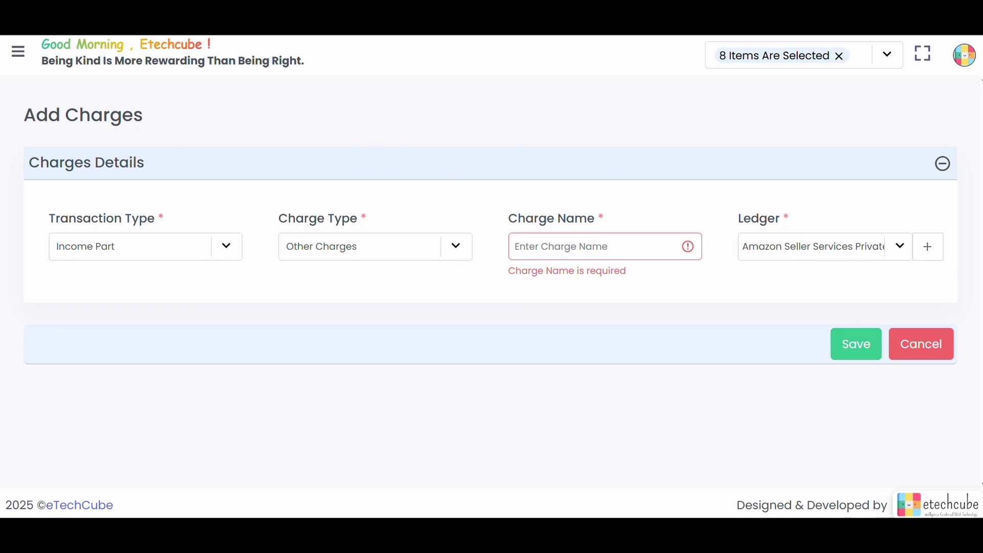
click(18, 50)
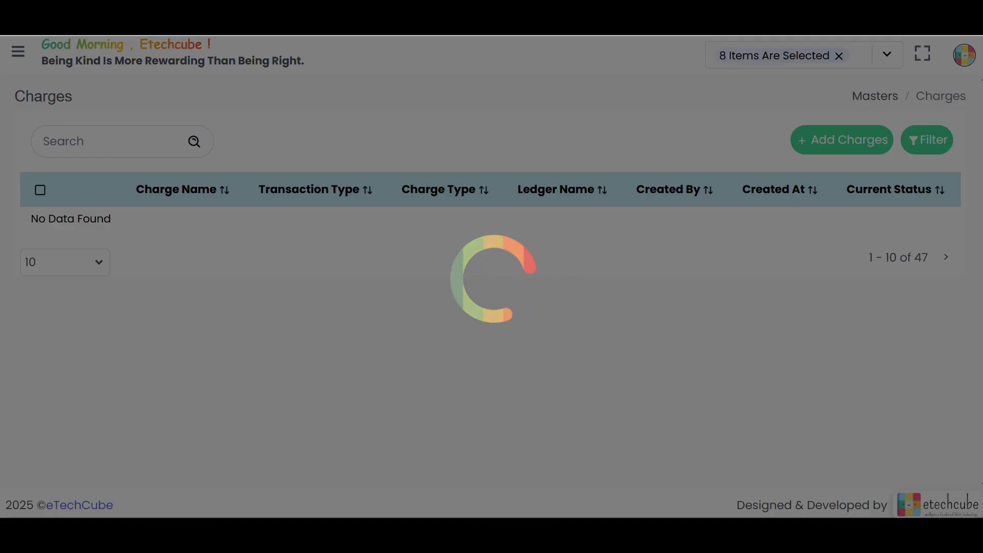
Step: Open the Driver master list from Master and scroll through its 6 driver records
click(12, 52)
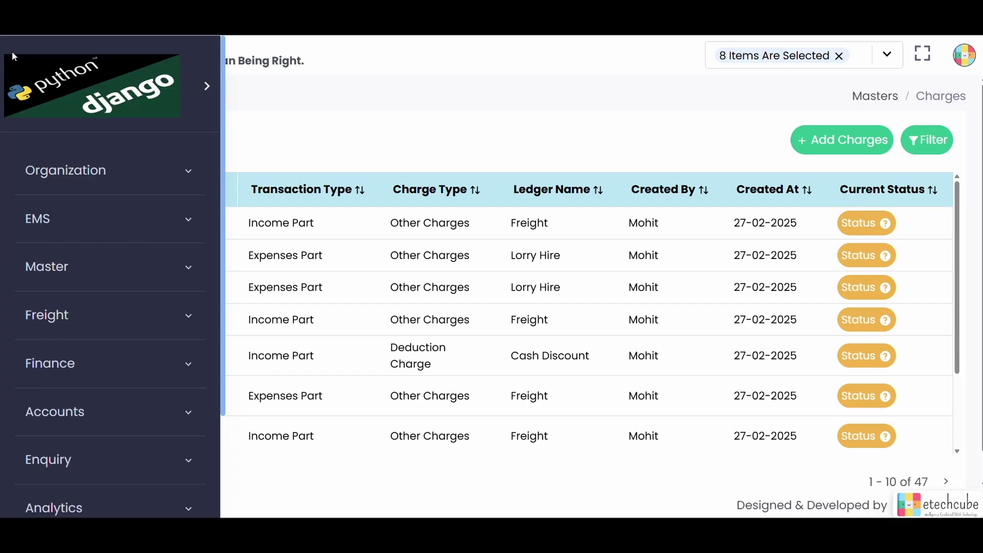
click(116, 249)
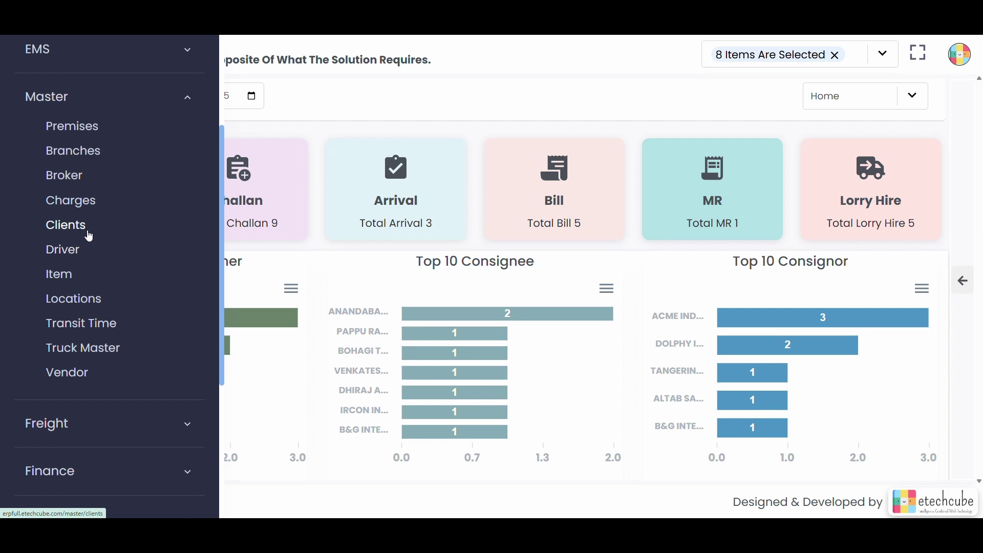
click(75, 254)
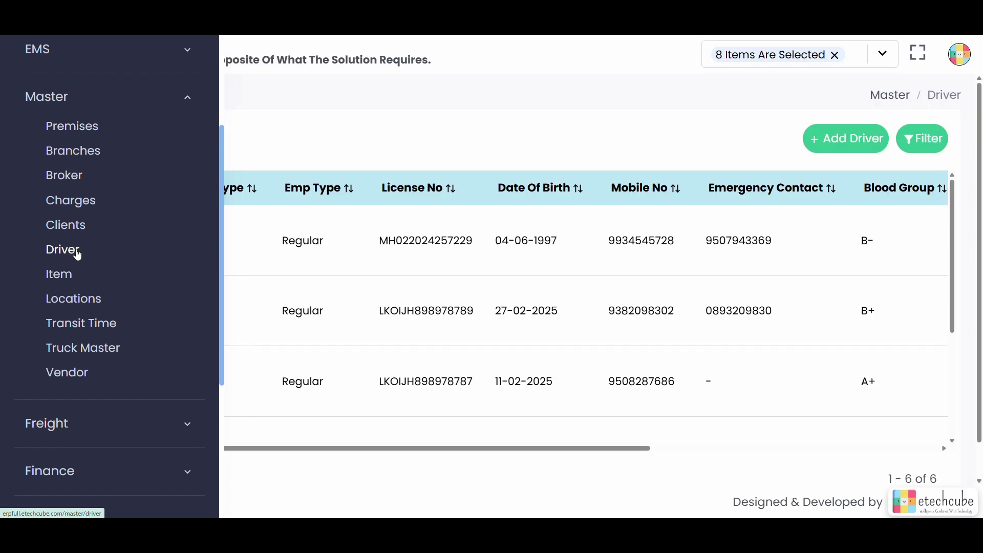
scroll(115, 321, down, 1)
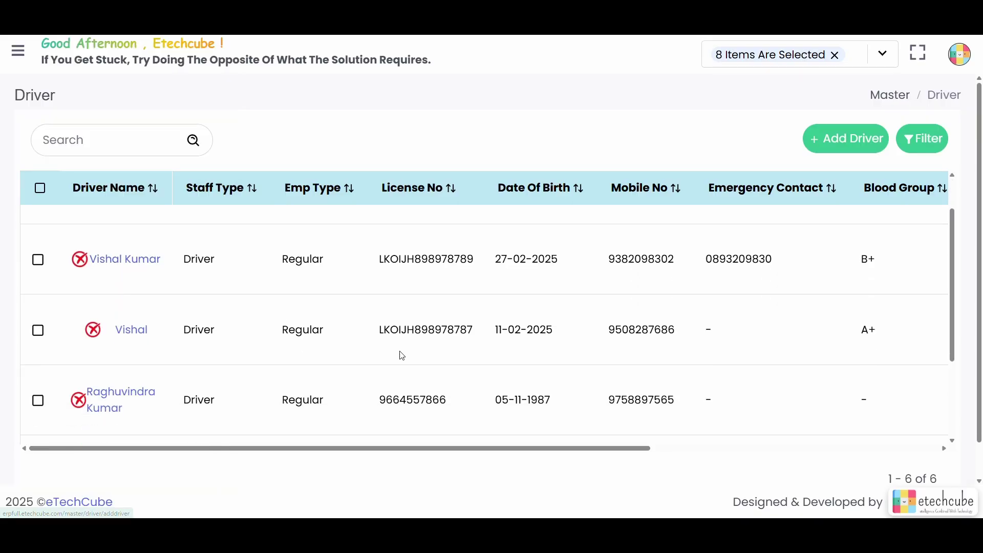
scroll(402, 353, up, 1)
scroll(321, 395, down, 5)
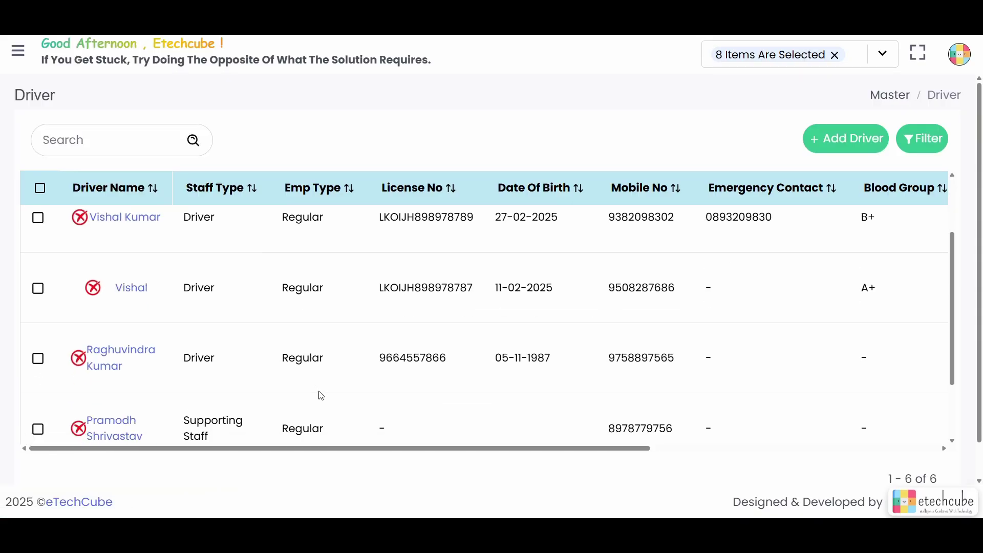
scroll(369, 286, up, 5)
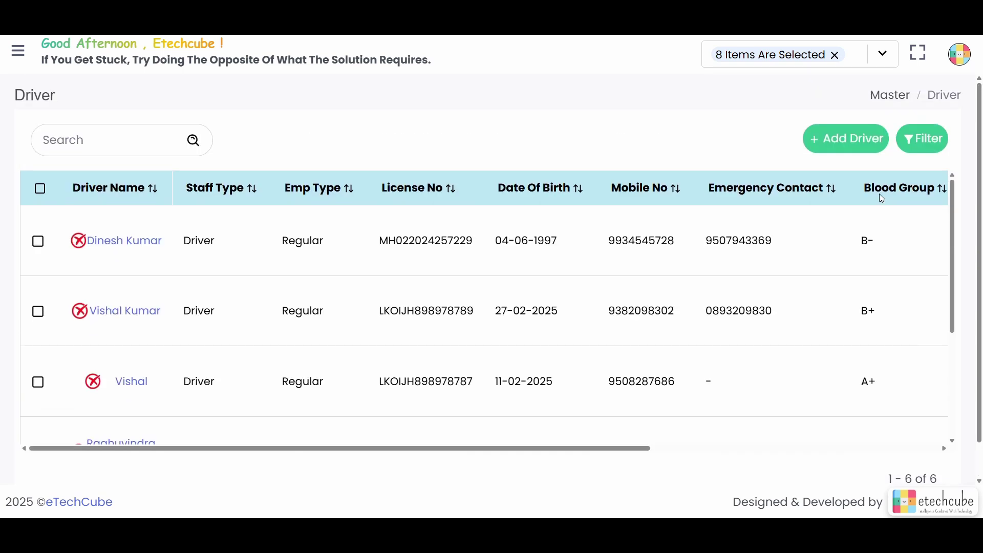
Step: Start a new driver record with Staff Type Driver and paste in the licence number
click(838, 144)
scroll(377, 388, down, 2)
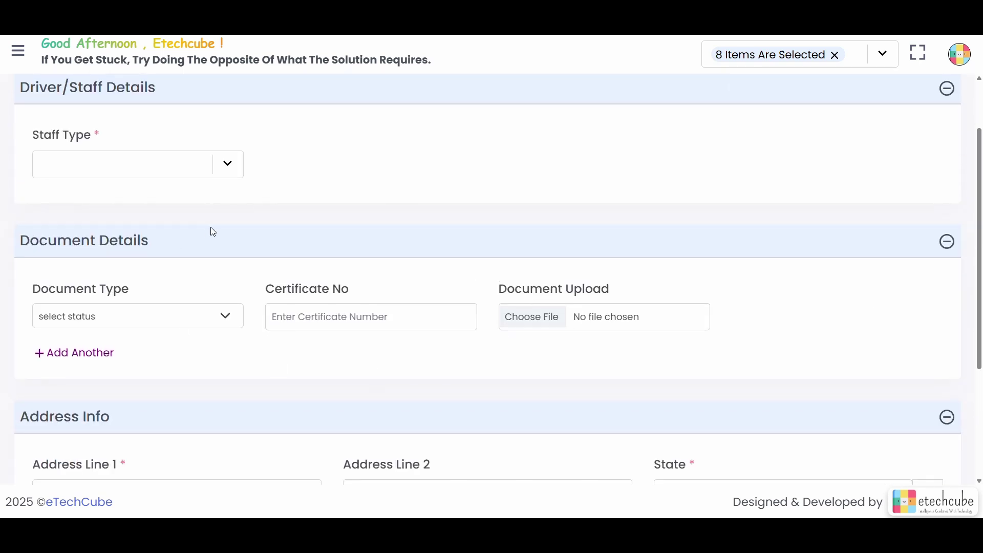
click(231, 168)
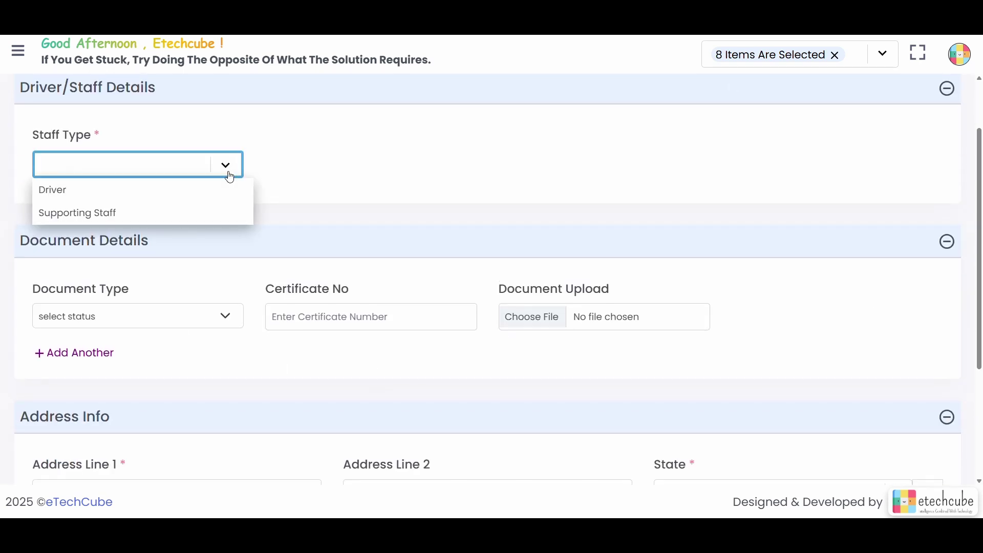
click(207, 192)
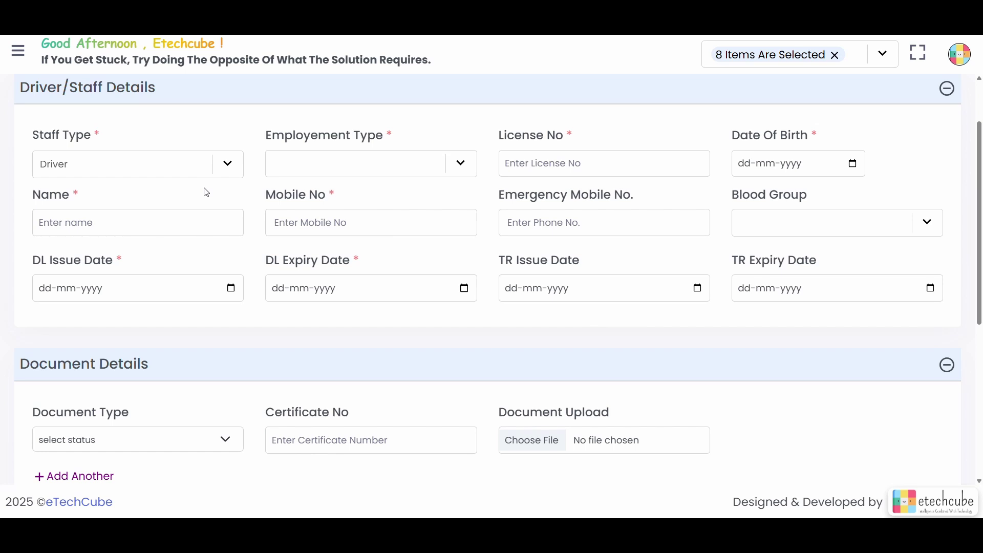
click(574, 158)
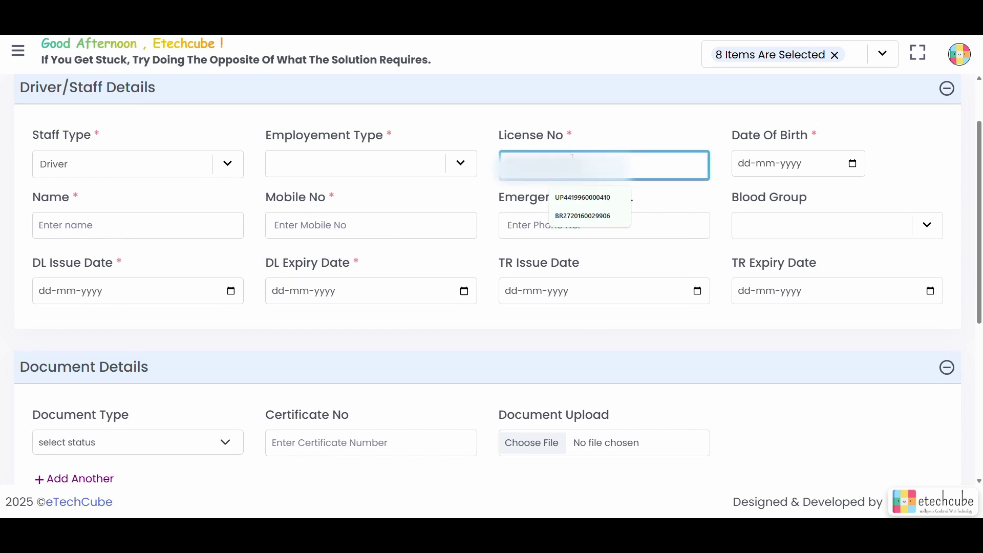
key(ctrl+v)
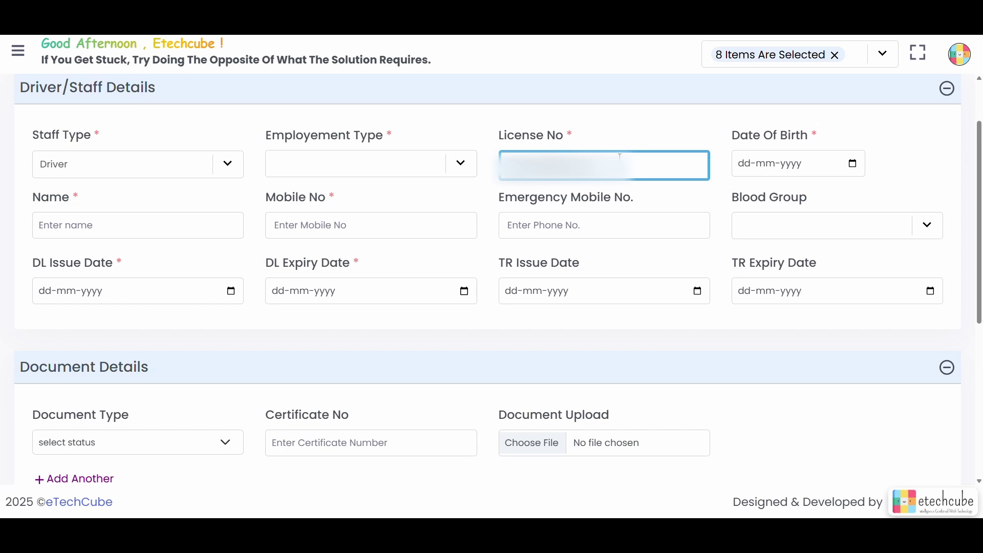
click(744, 167)
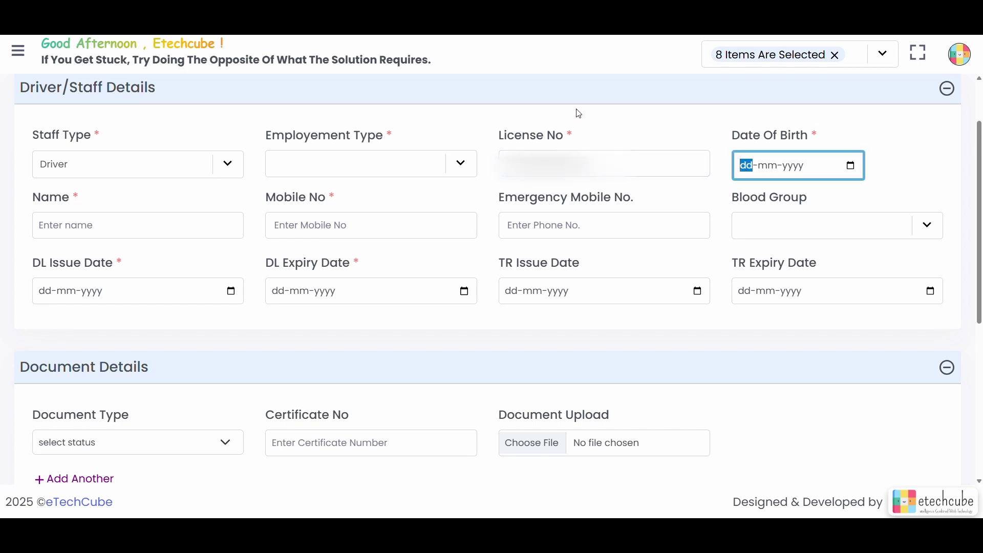
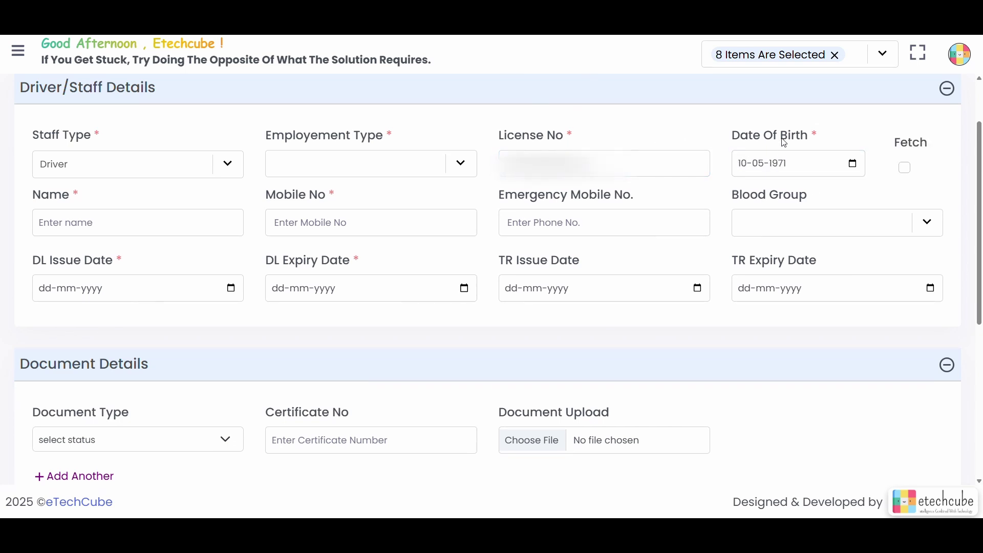
click(906, 168)
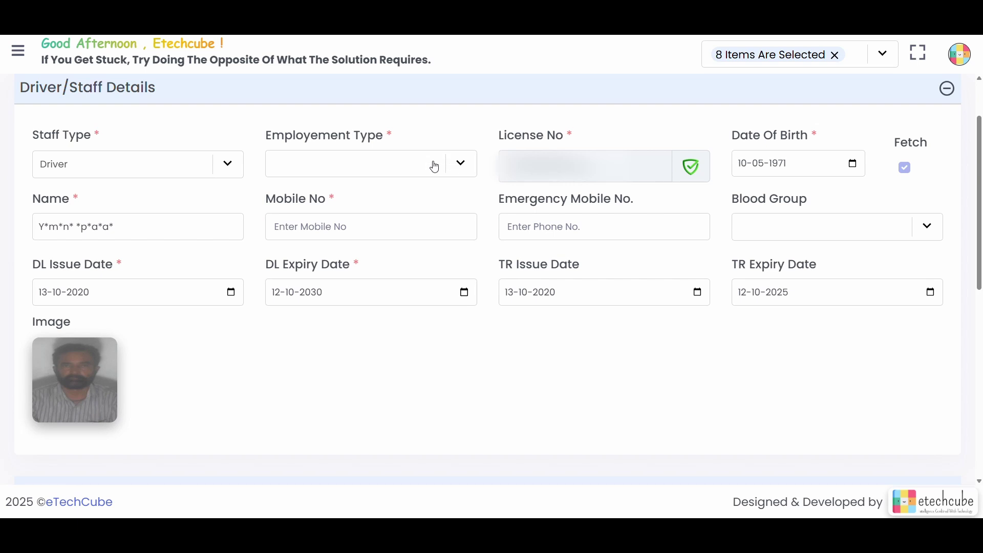
click(465, 166)
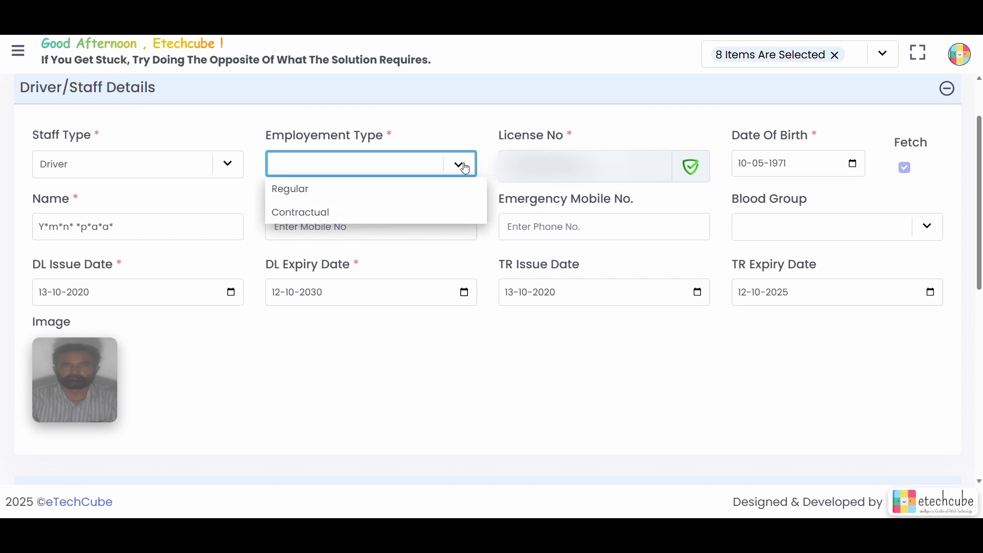
click(441, 196)
Step: Set the driver's Document Type to Pan Card and move into the blank Certificate No field
scroll(401, 343, down, 5)
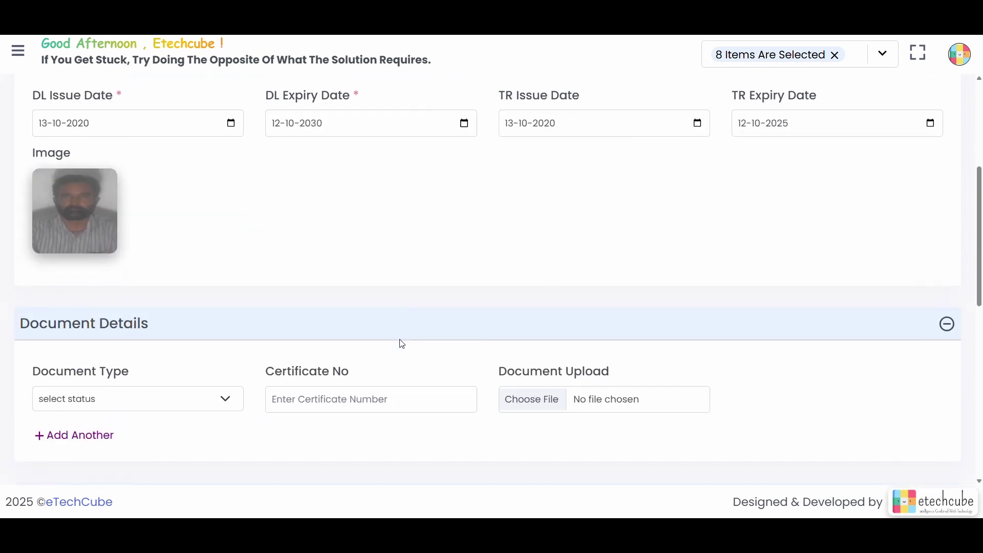
scroll(379, 305, down, 2)
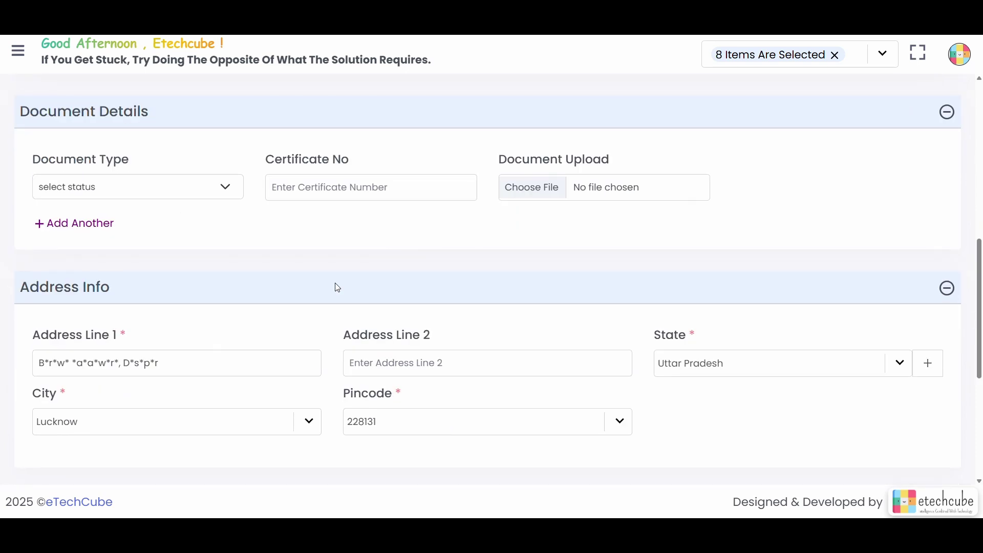
click(223, 189)
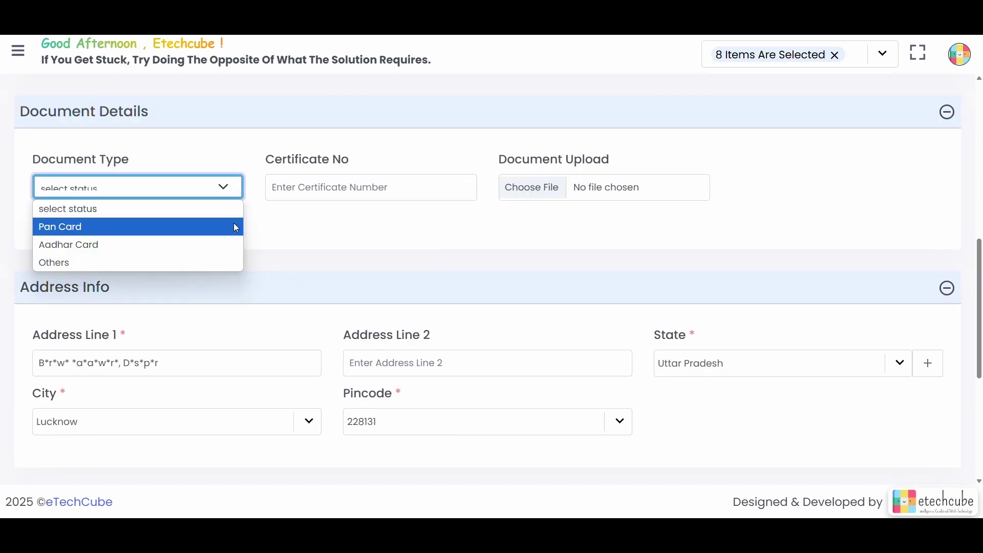
click(176, 229)
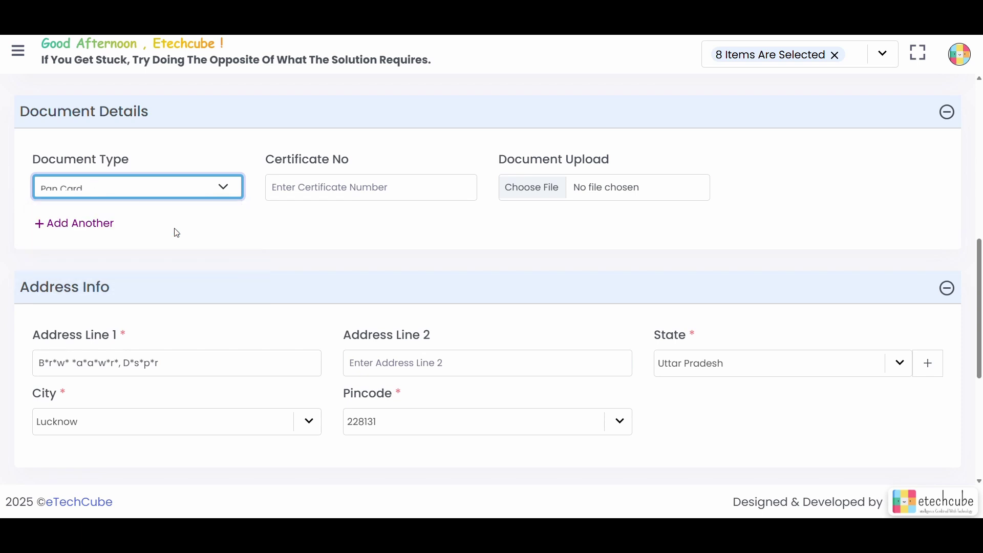
click(363, 189)
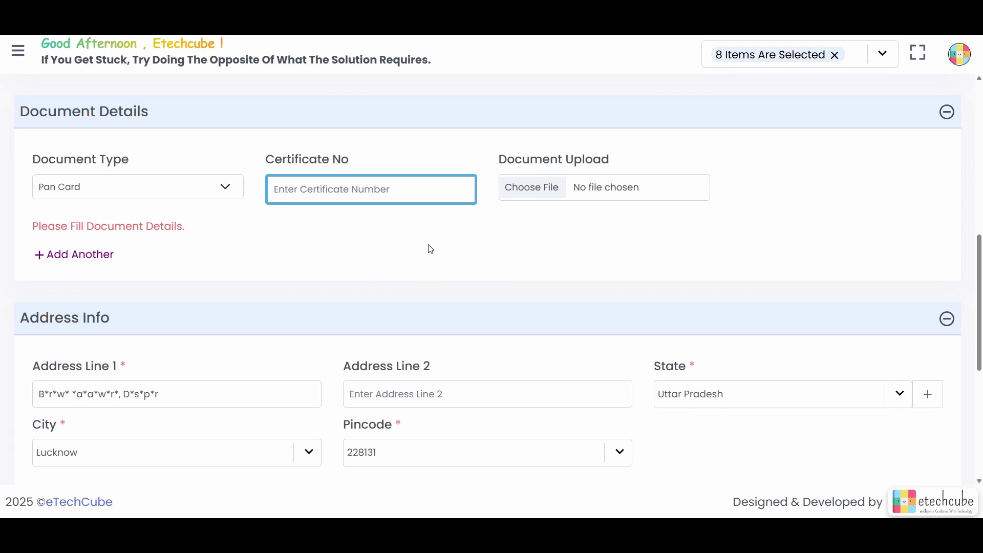
Step: Enter IFSC code IDIB000R546 so Indian Bank's Rajokhri branch and address fill in
scroll(542, 246, down, 3)
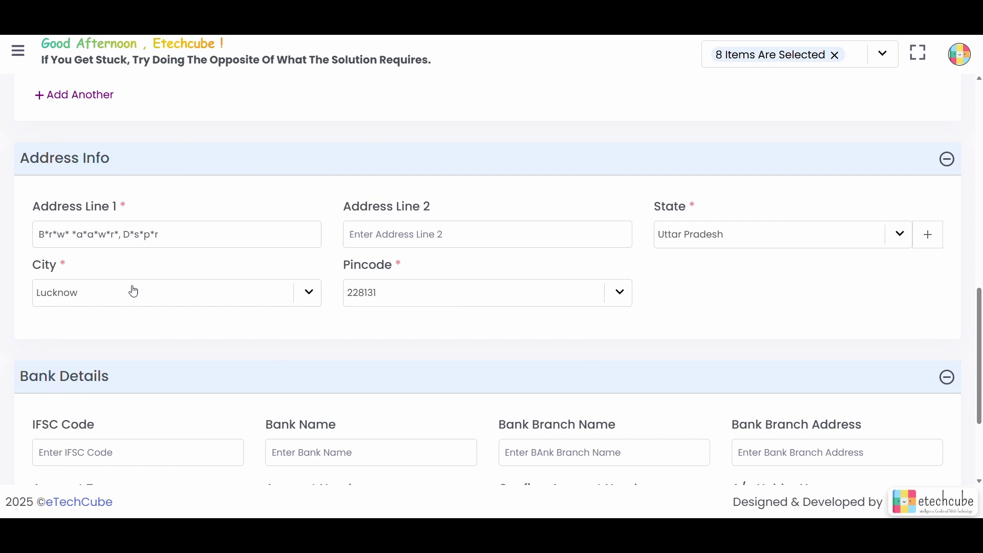
scroll(132, 290, up, 9)
scroll(135, 290, up, 2)
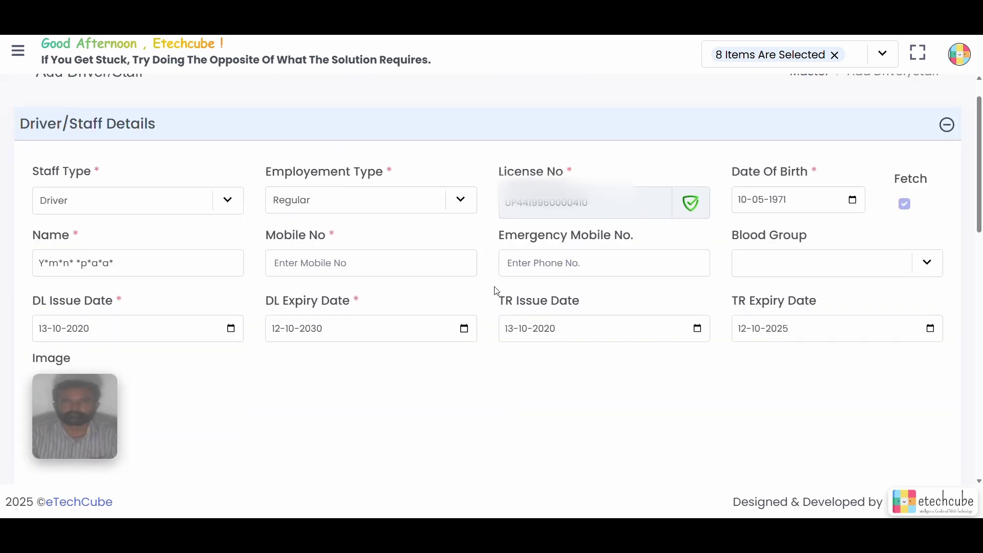
scroll(628, 218, down, 12)
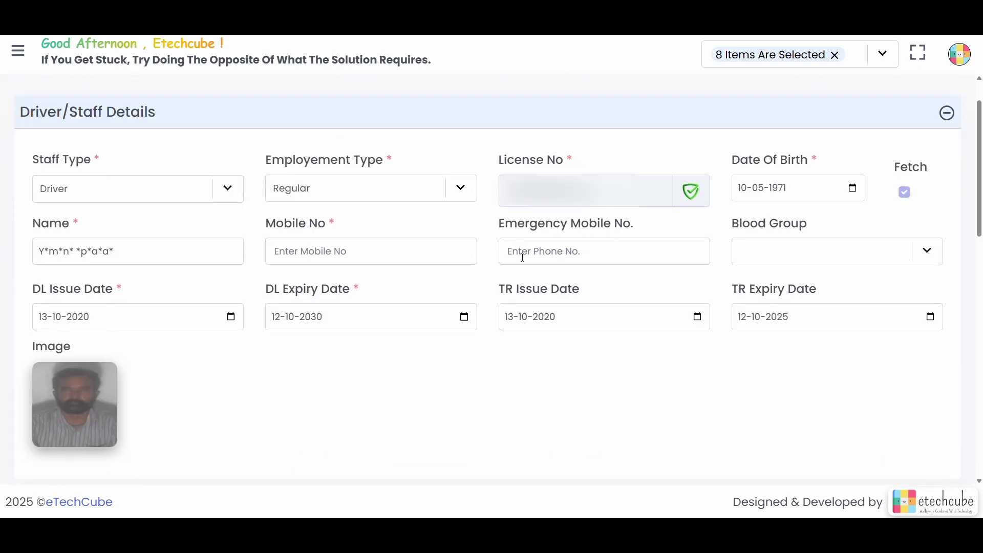
scroll(470, 306, up, 3)
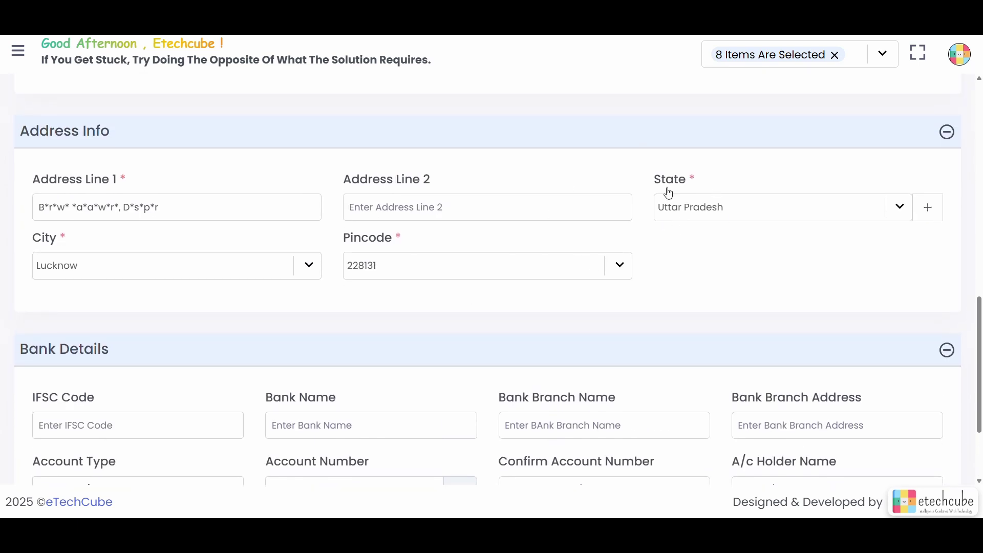
click(448, 208)
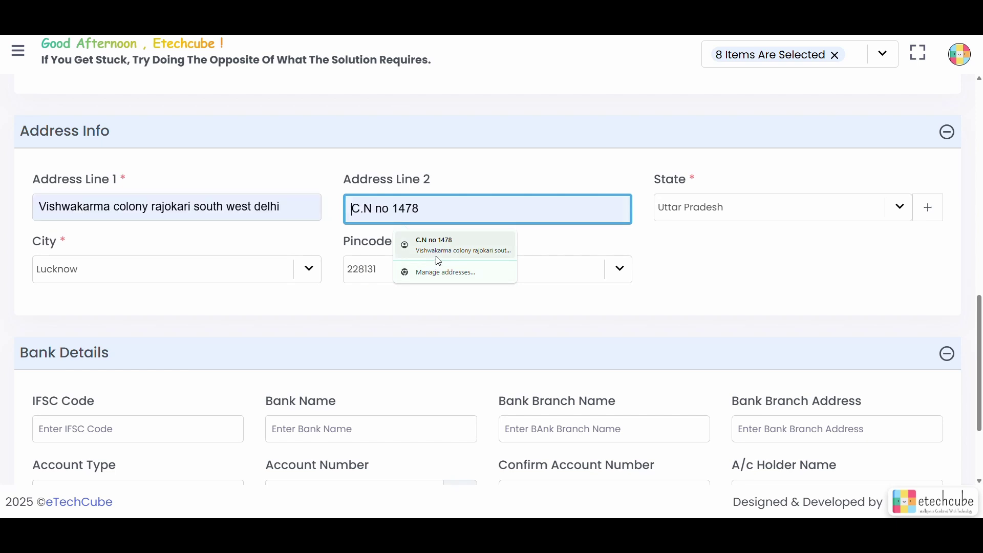
scroll(402, 334, down, 2)
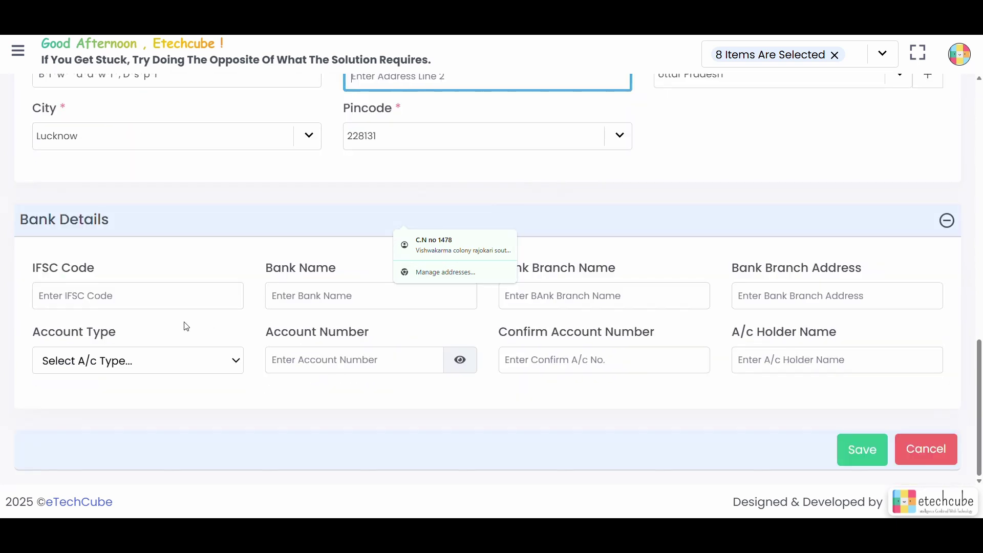
click(191, 290)
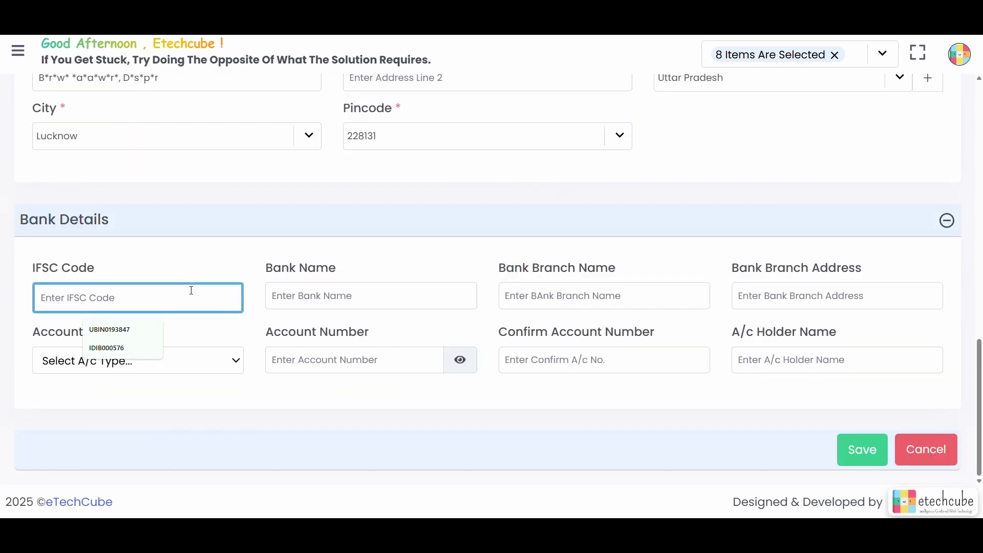
text(I)
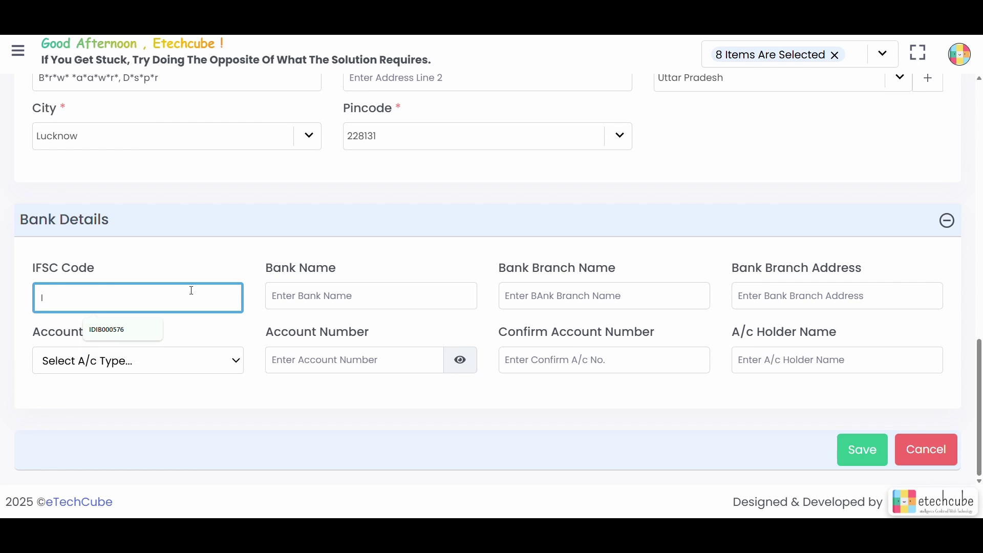
text(DIB000R546)
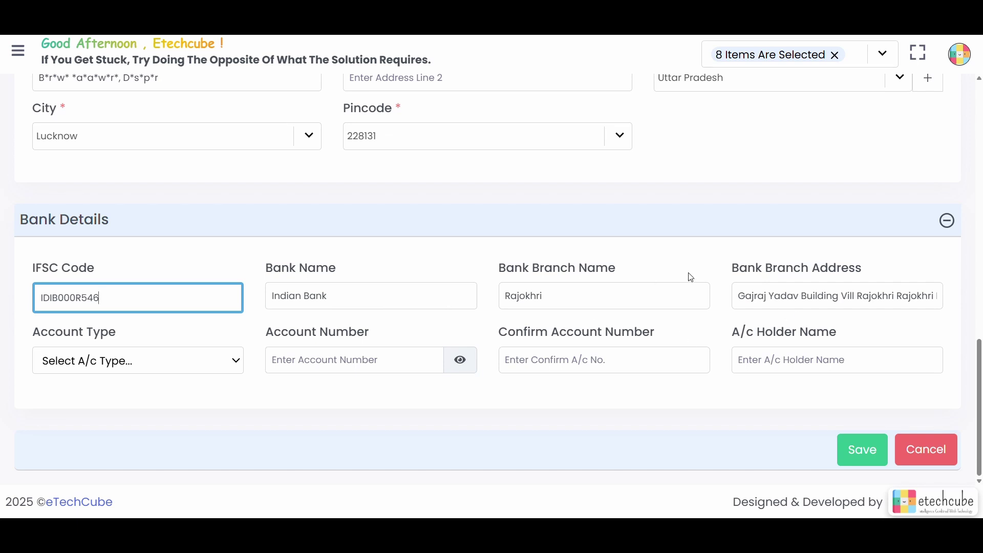
Step: Open the account type list and step through the account number and confirmation fields
click(237, 363)
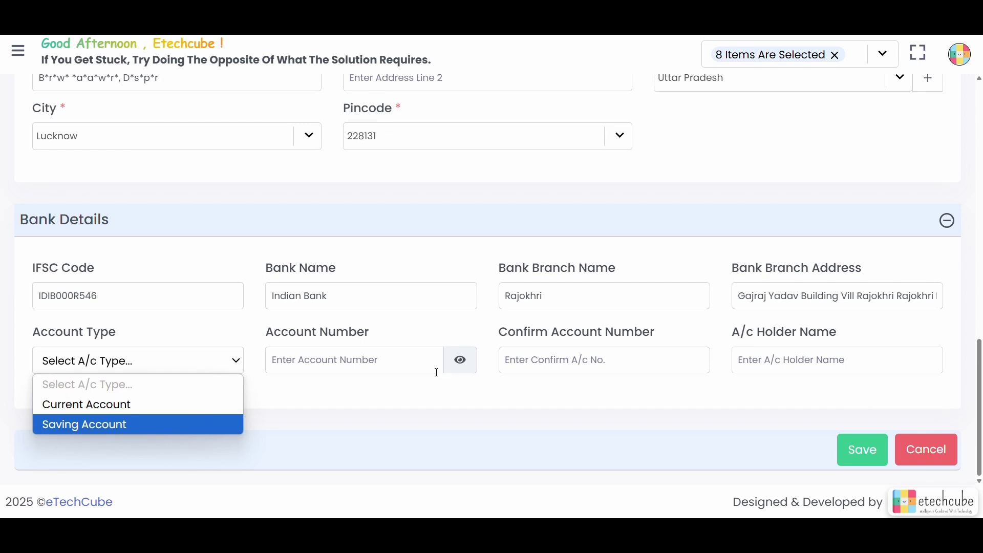
click(419, 360)
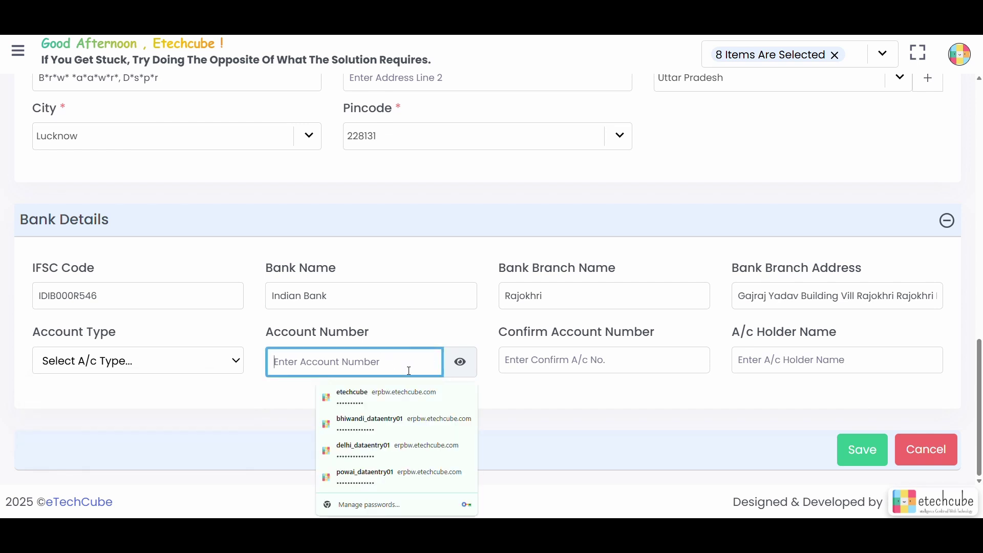
click(525, 370)
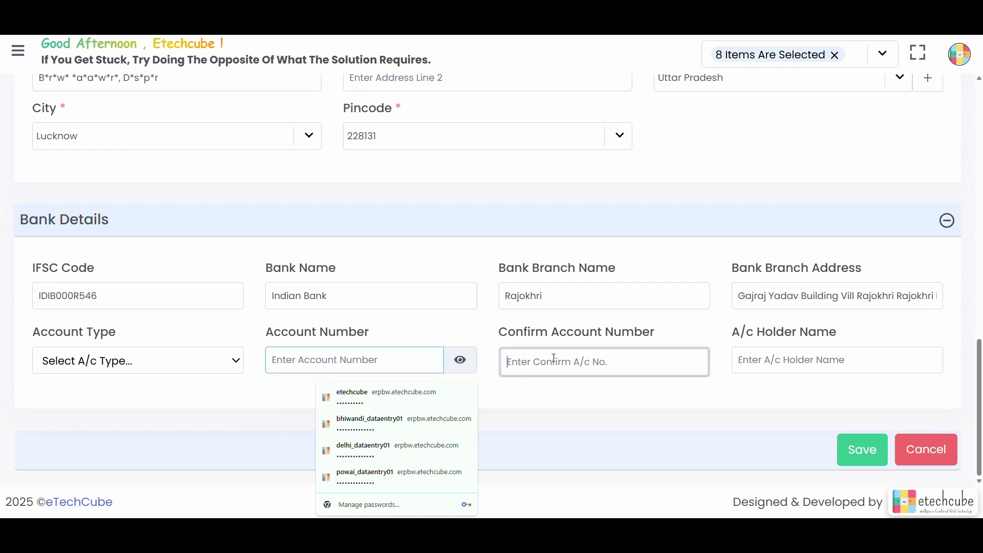
click(635, 397)
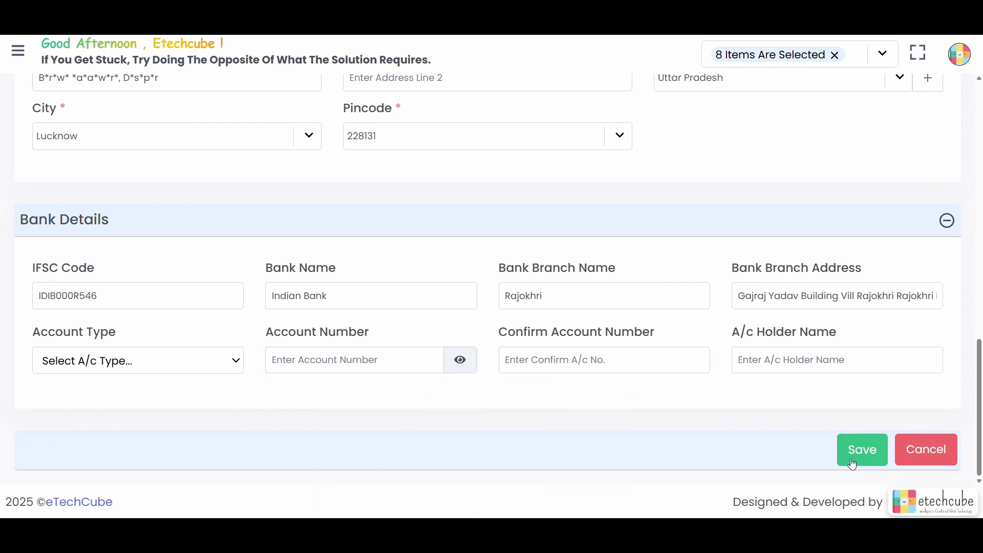
Step: Leave the driver form and go to the Item master list via Master
scroll(582, 413, up, 1)
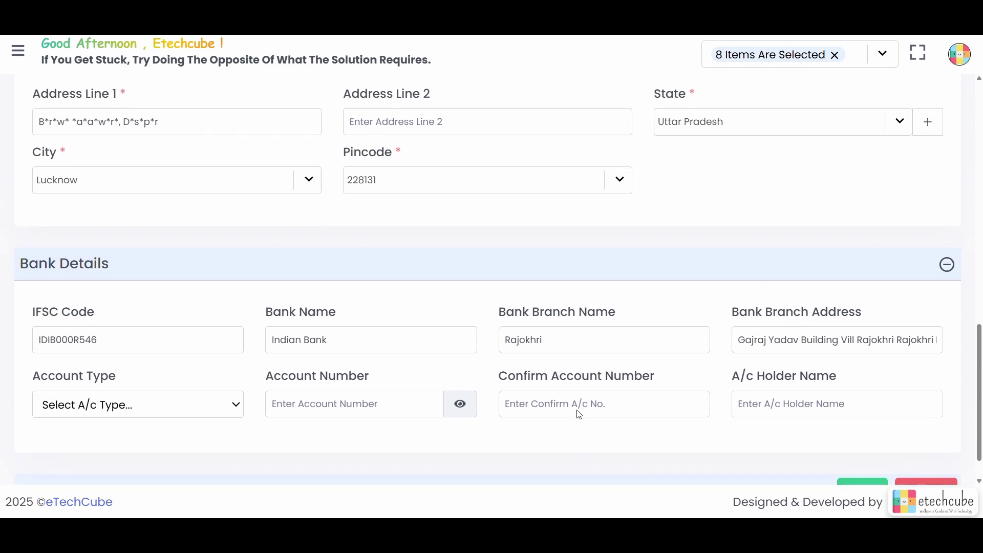
click(18, 51)
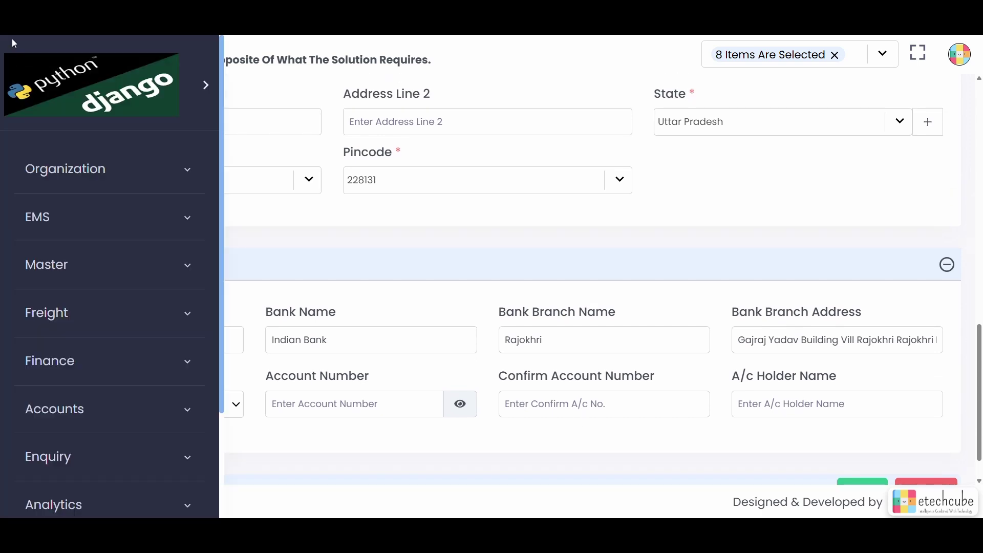
click(146, 275)
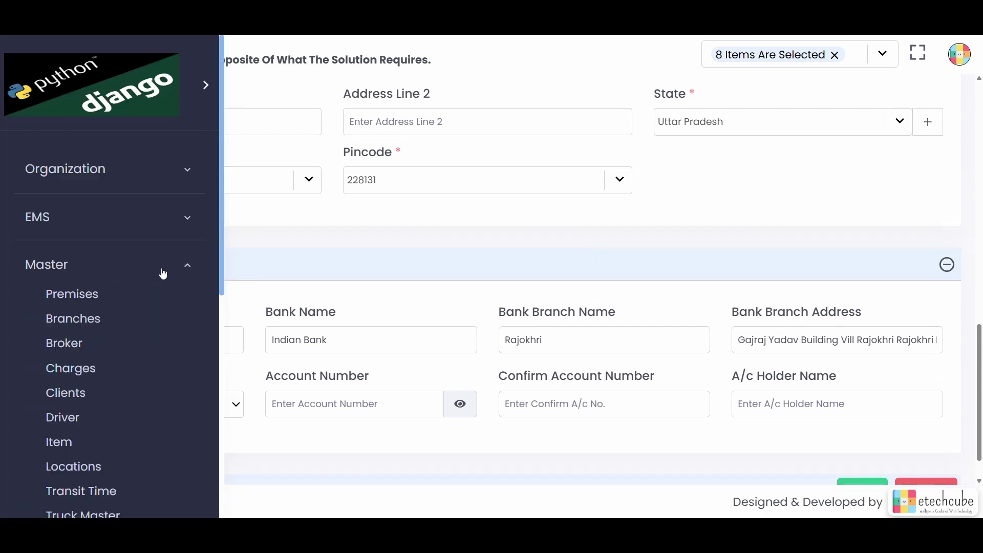
scroll(125, 375, down, 3)
click(61, 309)
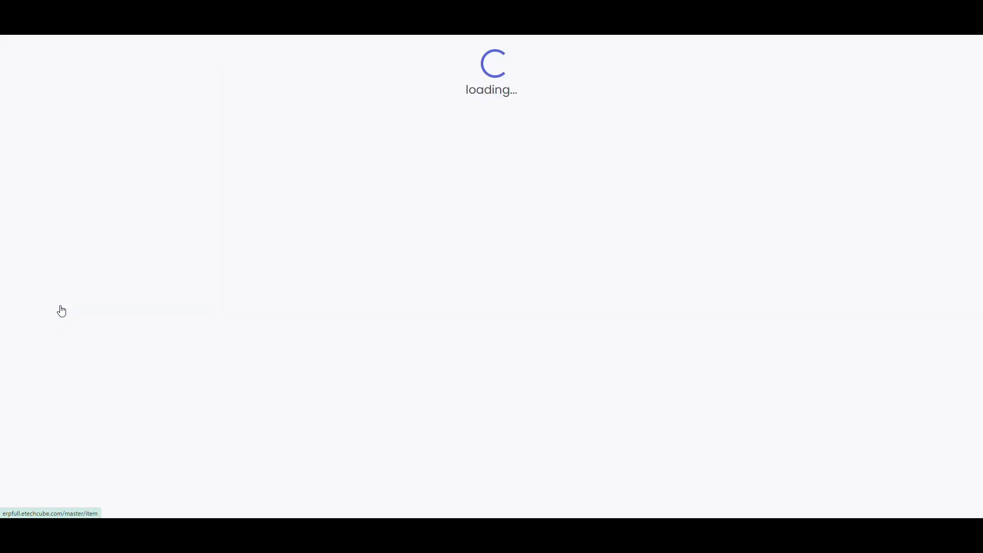
scroll(260, 327, down, 1)
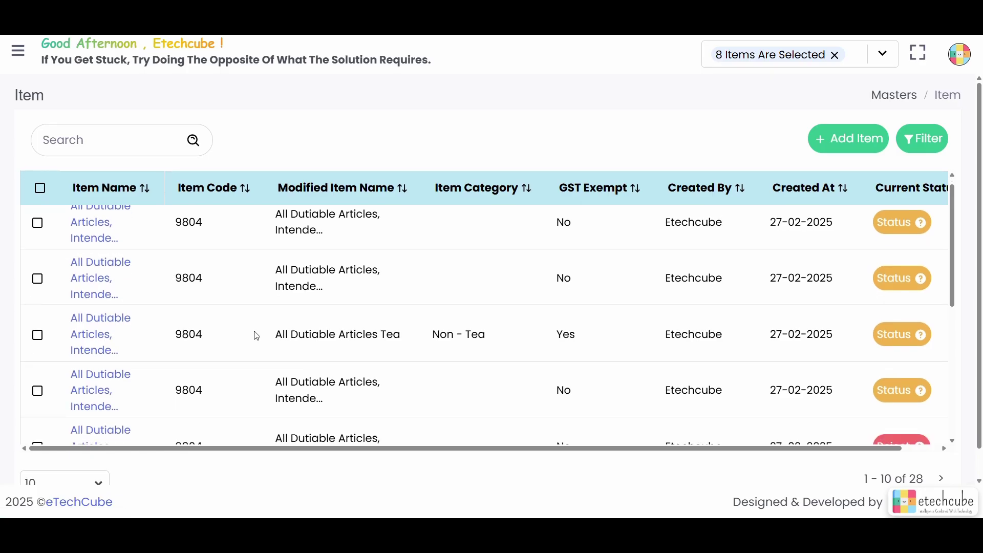
scroll(256, 335, up, 1)
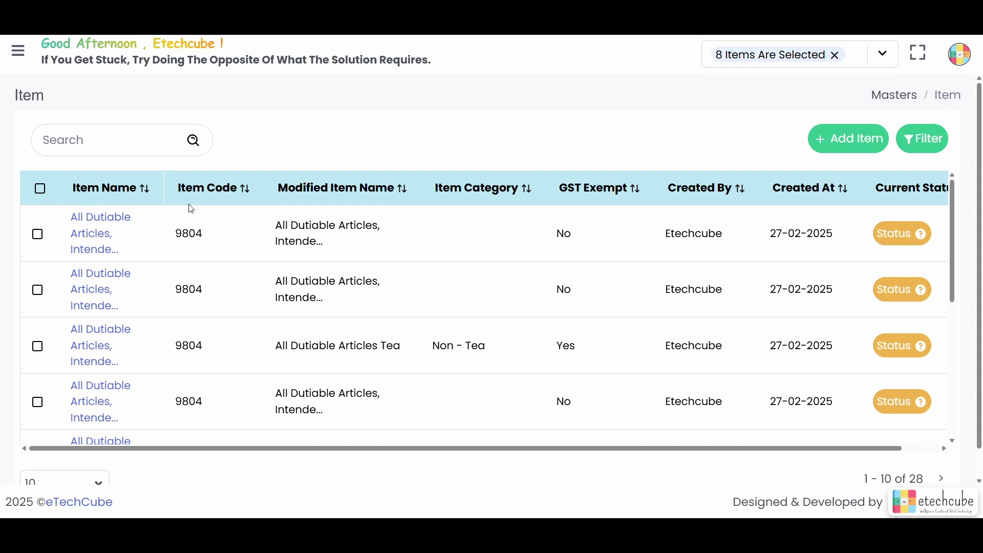
Step: Reopen the Item master list and scroll through its 28 items
click(18, 51)
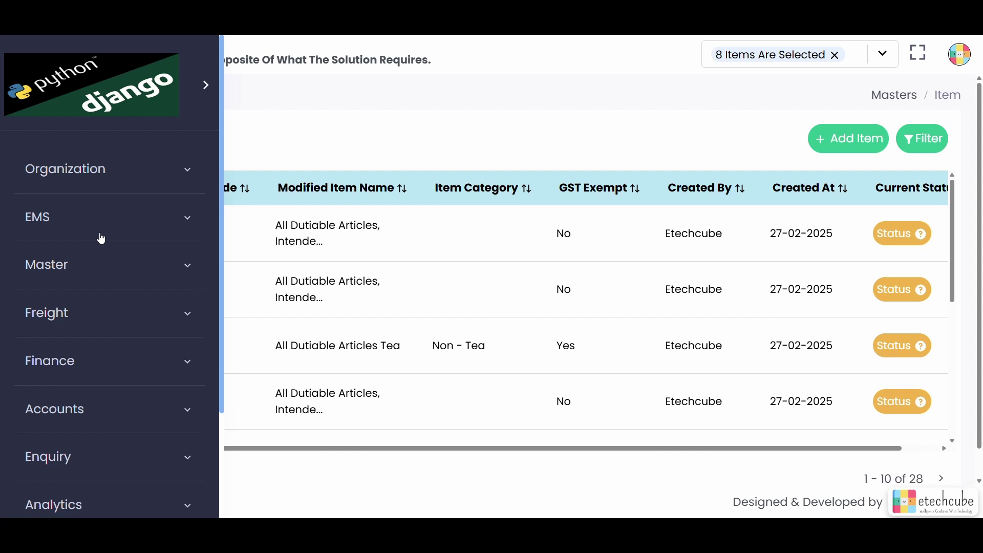
click(171, 267)
scroll(158, 336, down, 2)
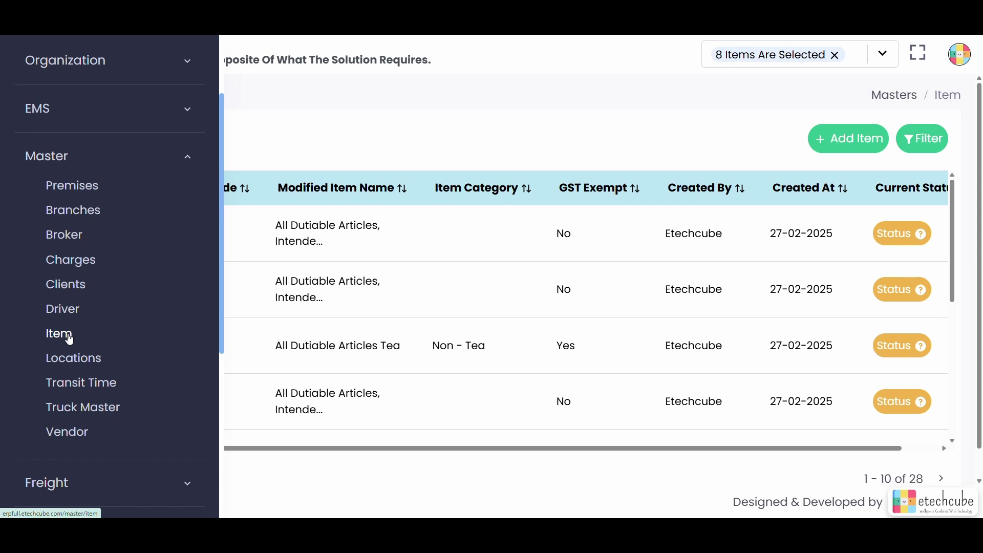
click(70, 340)
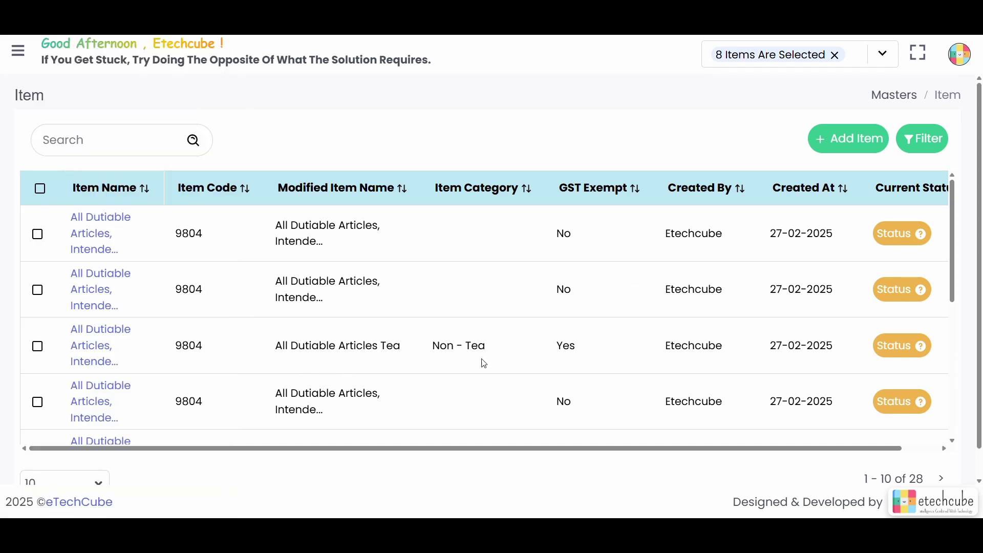
scroll(484, 364, down, 5)
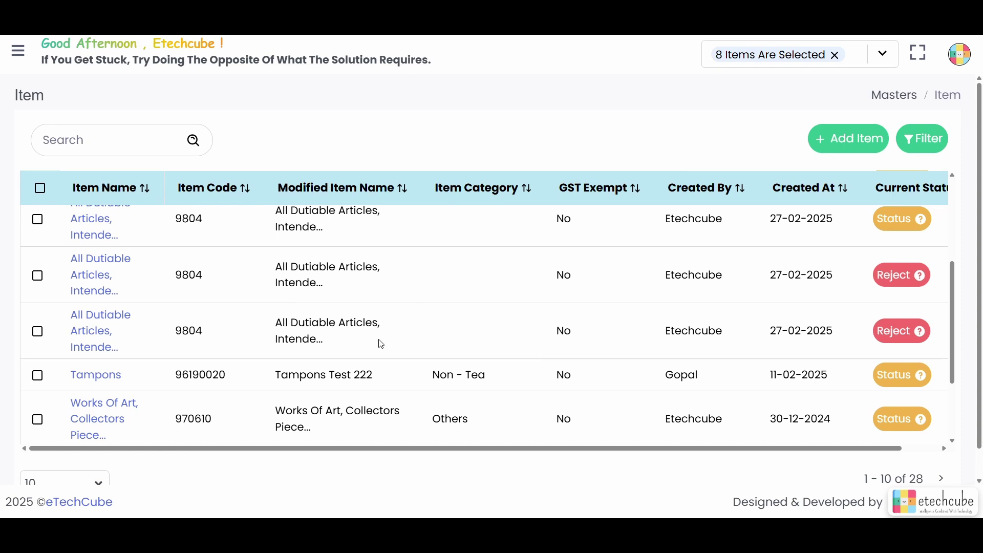
scroll(424, 413, down, 2)
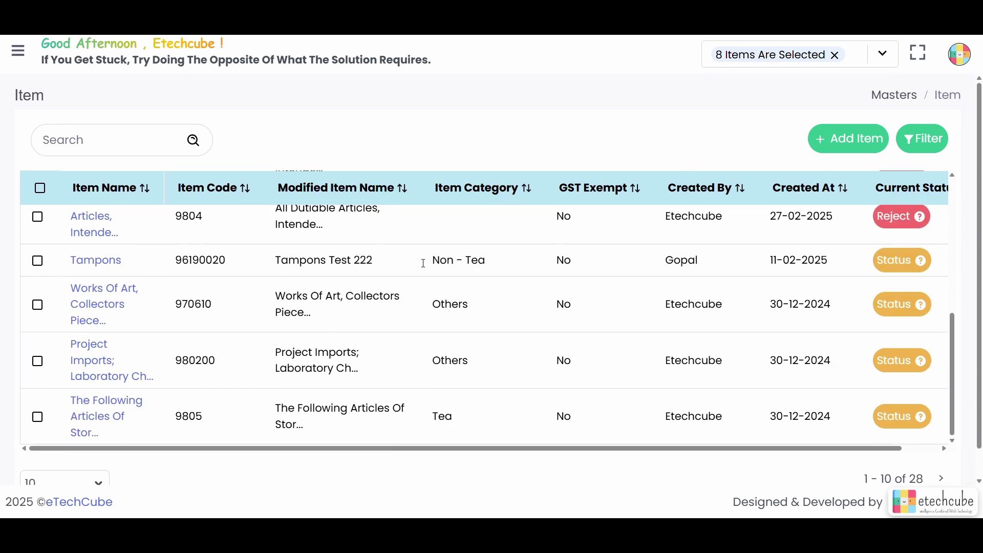
scroll(381, 349, down, 1)
scroll(381, 348, up, 4)
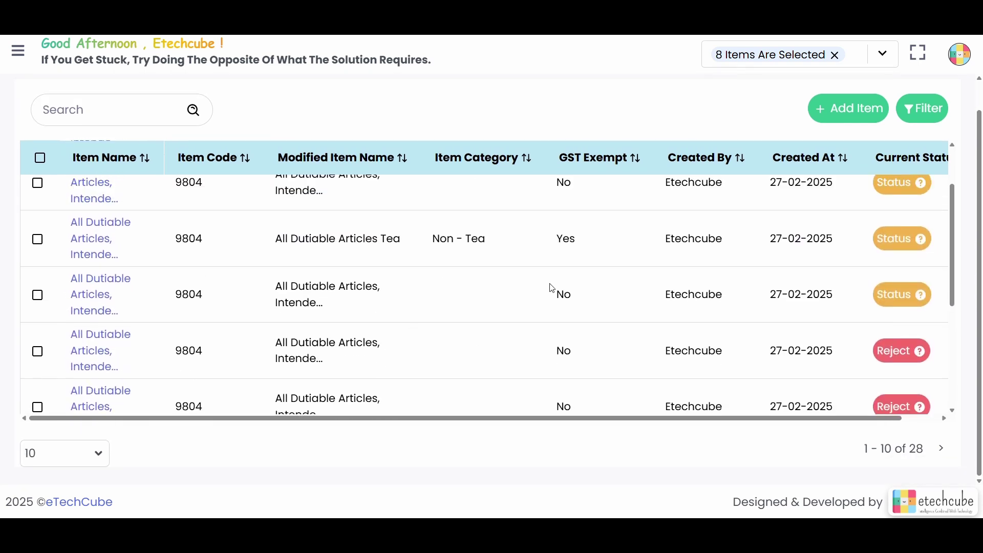
scroll(552, 288, up, 3)
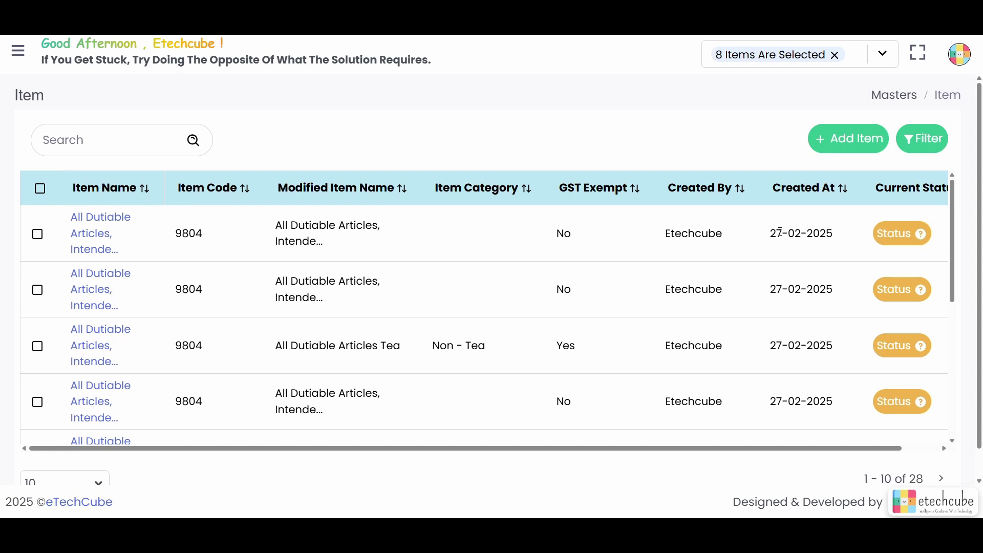
Step: Add item Rice with HSN code 1006, category Non - Tea, and GST Exempt ticked
click(844, 148)
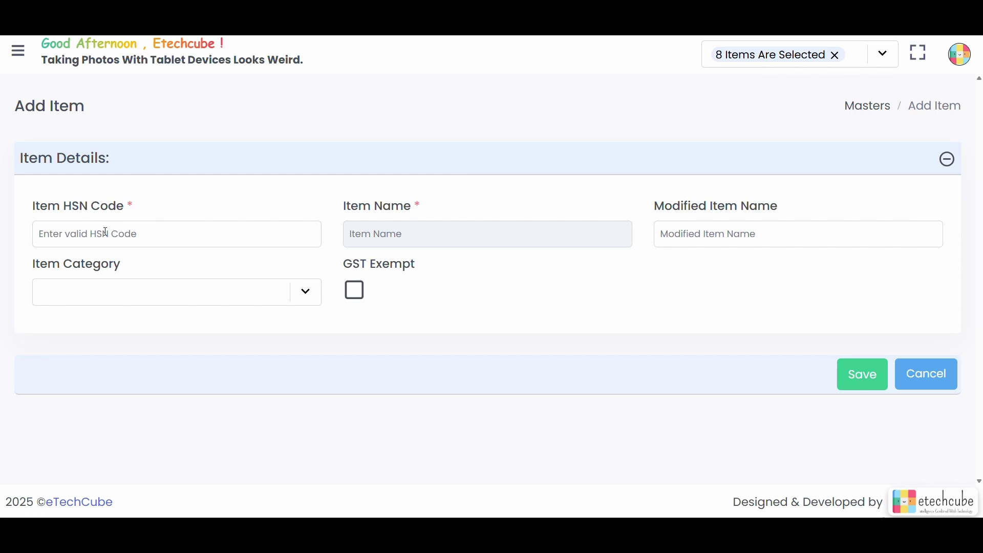
click(105, 231)
text(1)
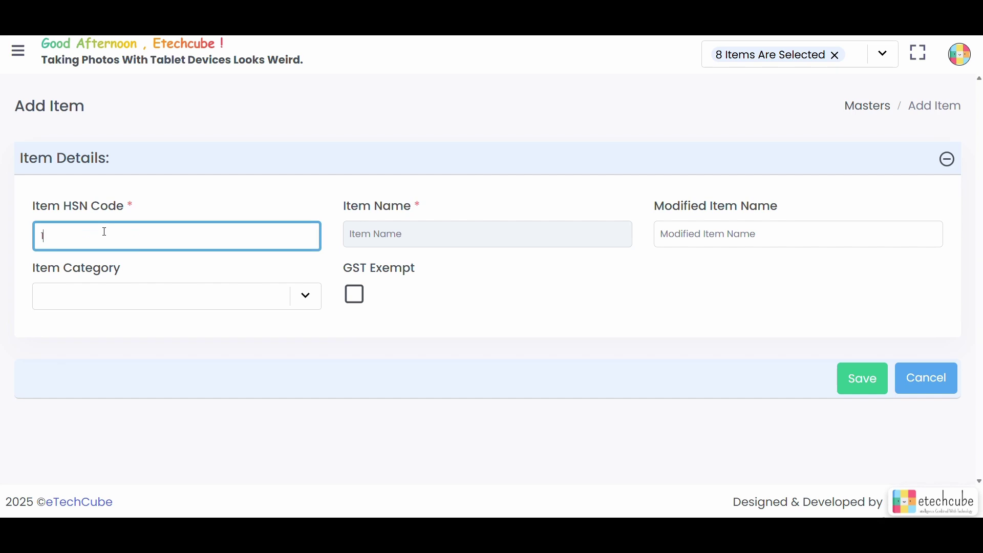
text(006)
click(257, 206)
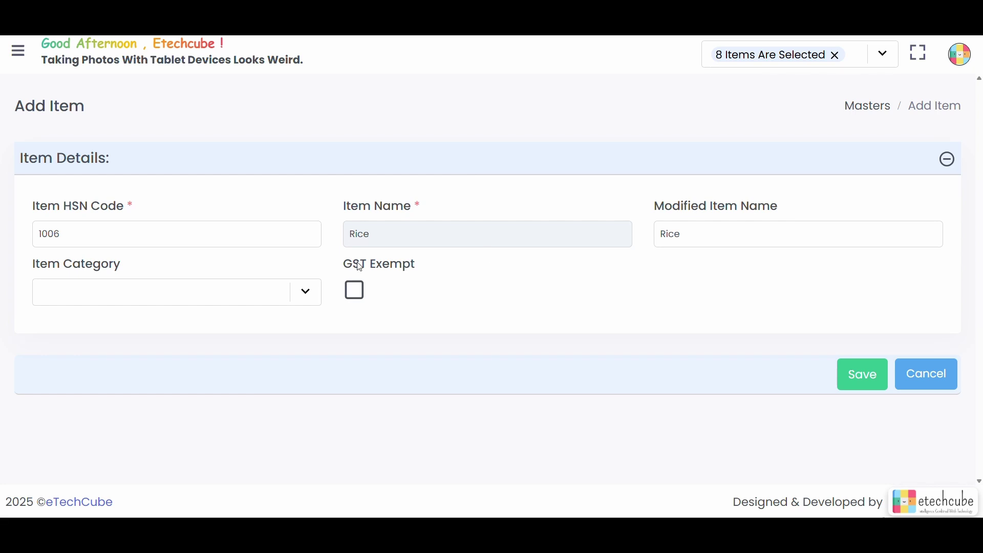
click(305, 296)
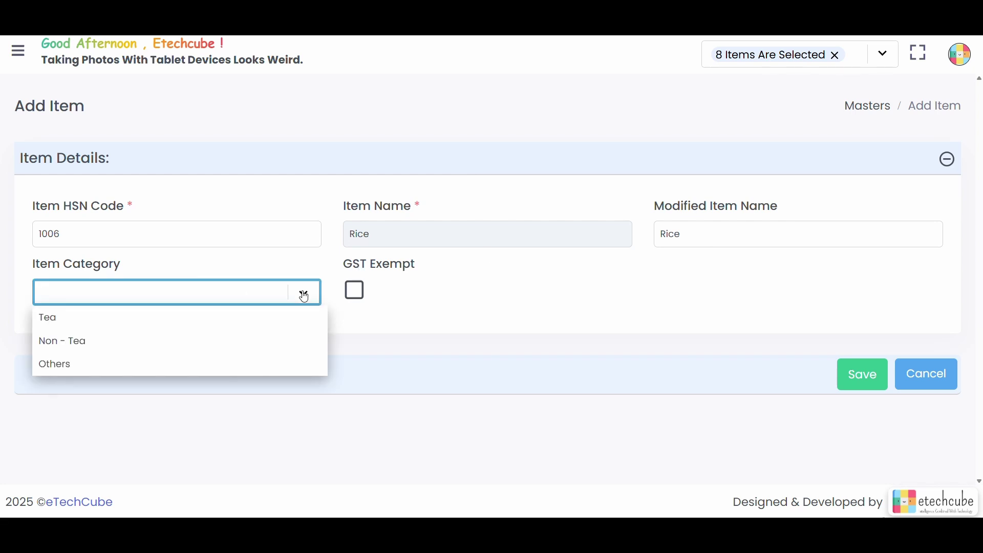
click(259, 337)
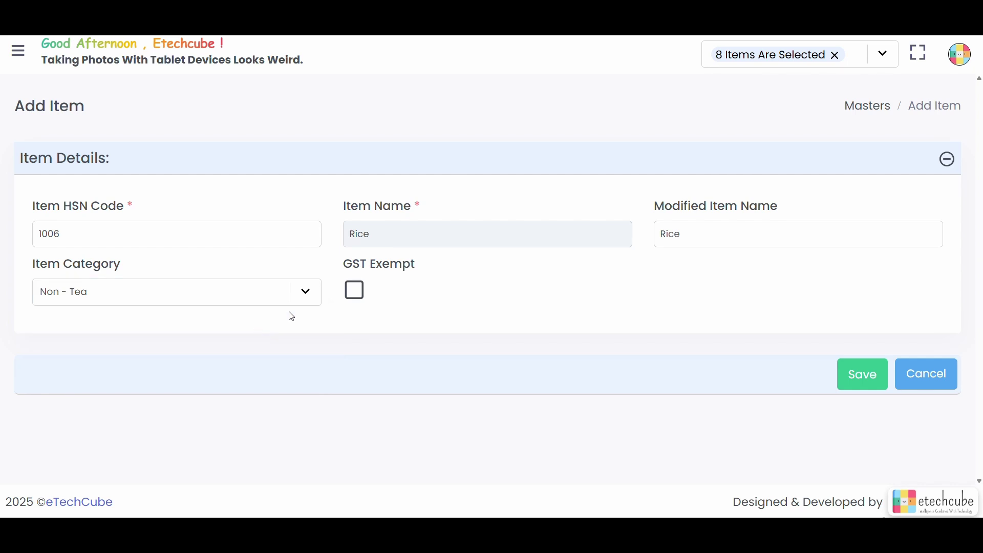
click(356, 292)
click(357, 294)
click(357, 294)
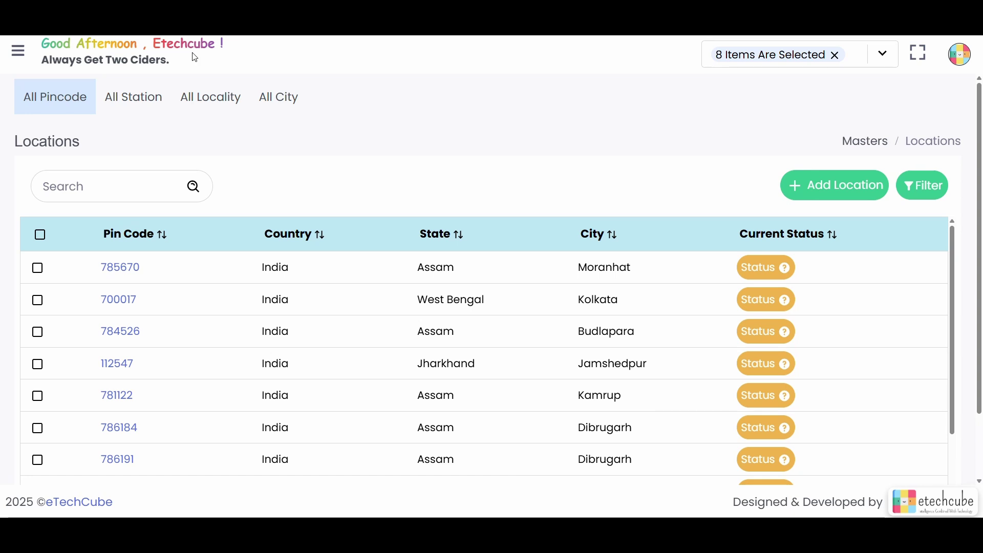
click(10, 53)
click(176, 266)
scroll(141, 363, down, 3)
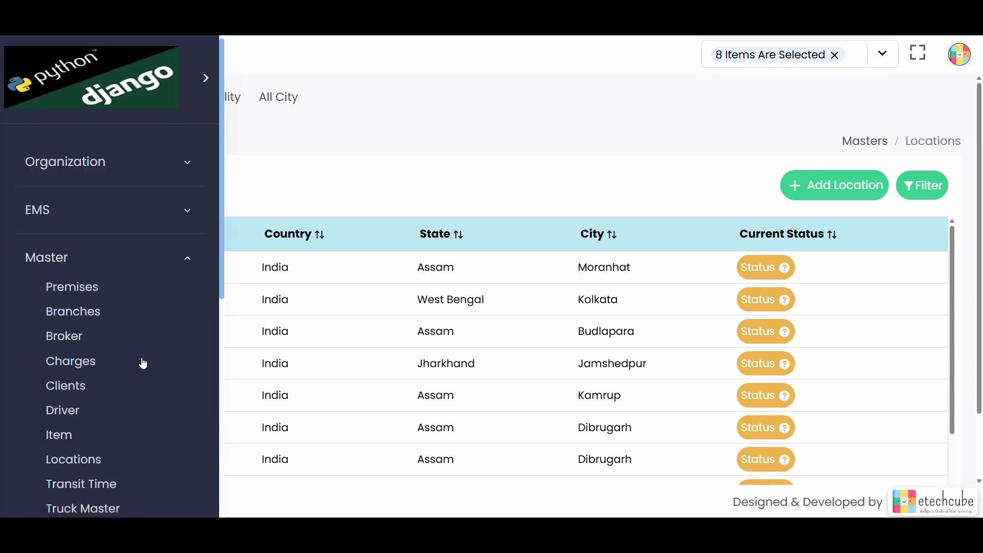
click(82, 333)
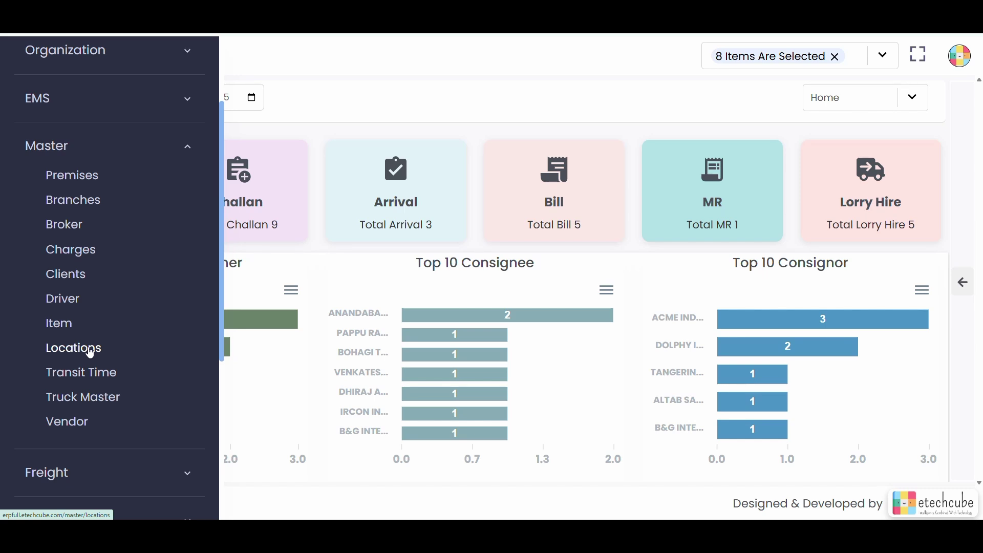
click(82, 350)
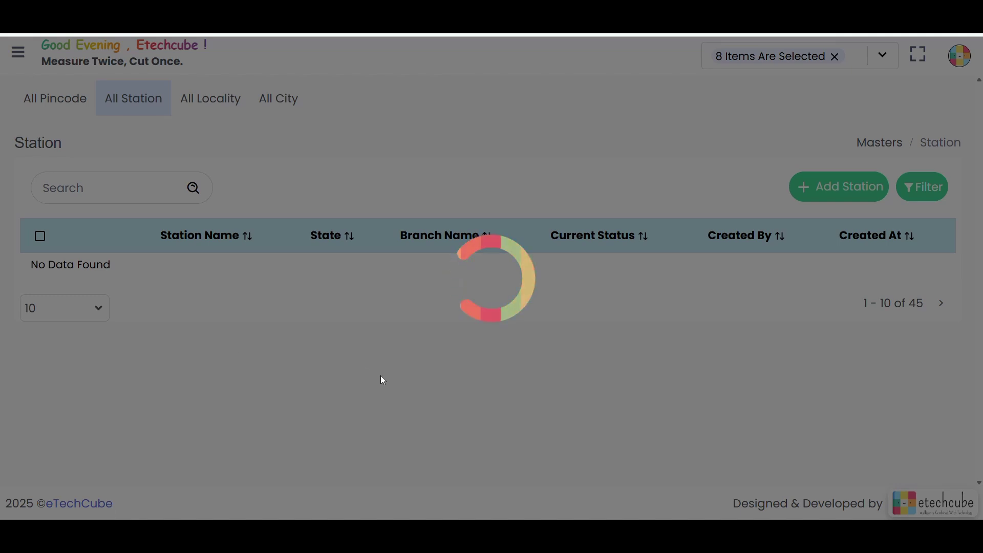
scroll(461, 364, down, 1)
scroll(507, 385, down, 1)
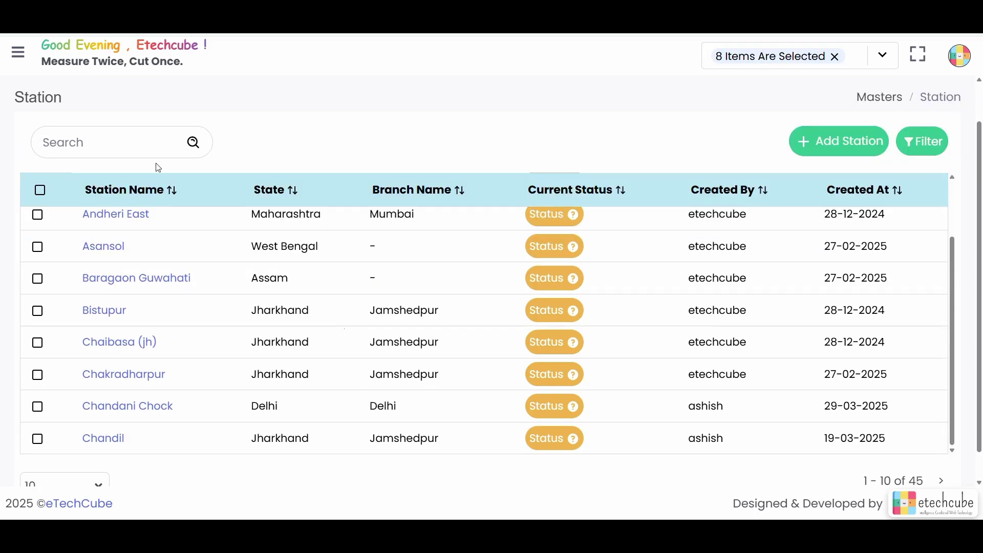
click(18, 52)
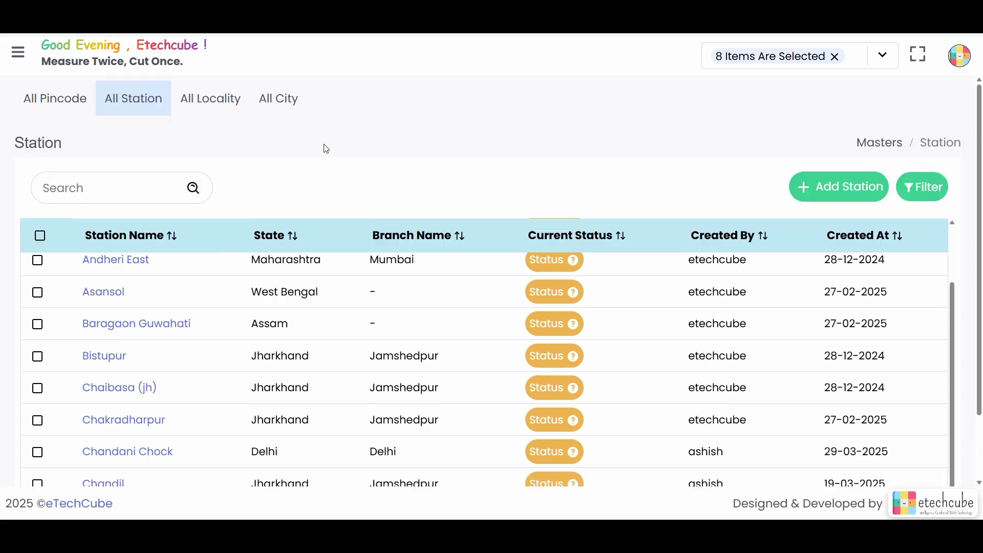
click(43, 105)
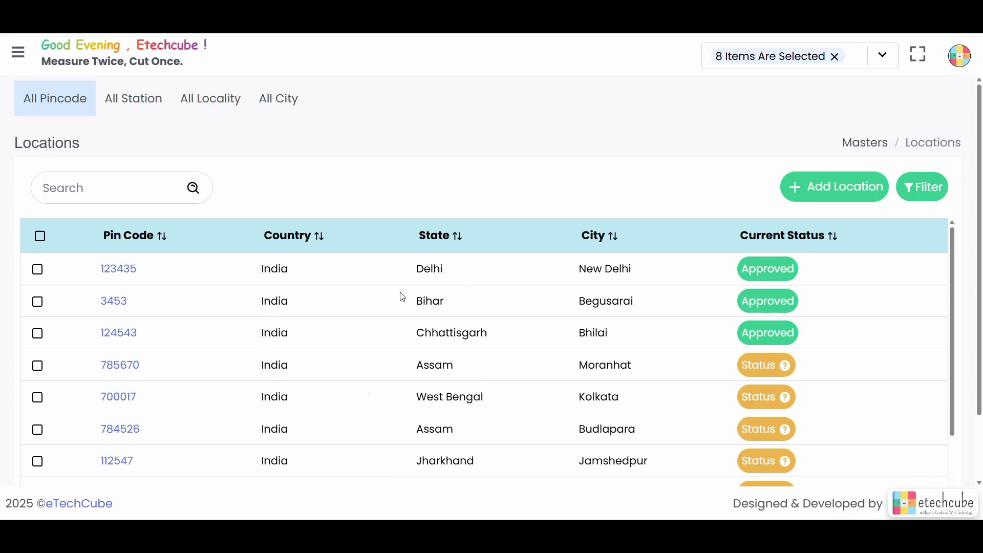
scroll(421, 398, down, 3)
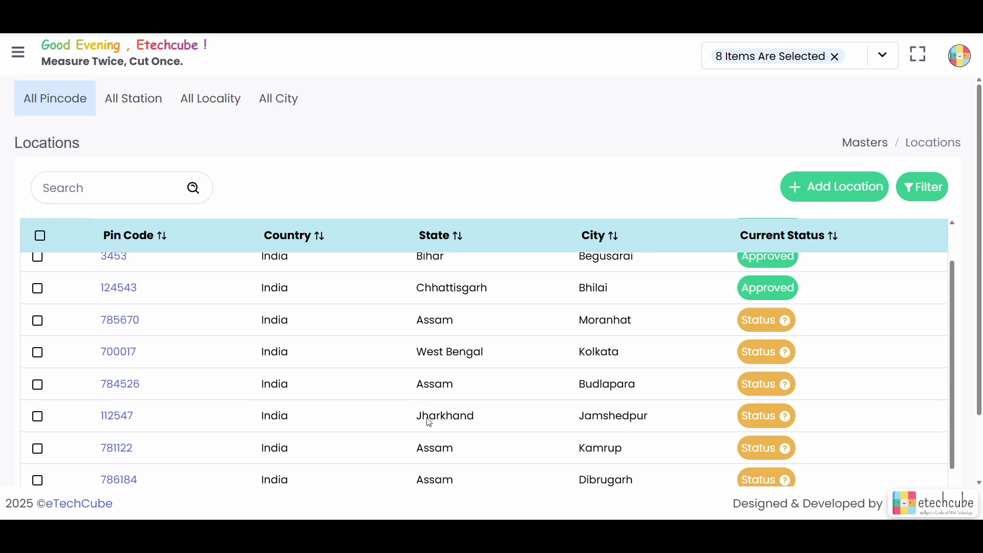
Step: Start a new location with country India, state Chhattisgarh and city Bhilai
click(826, 187)
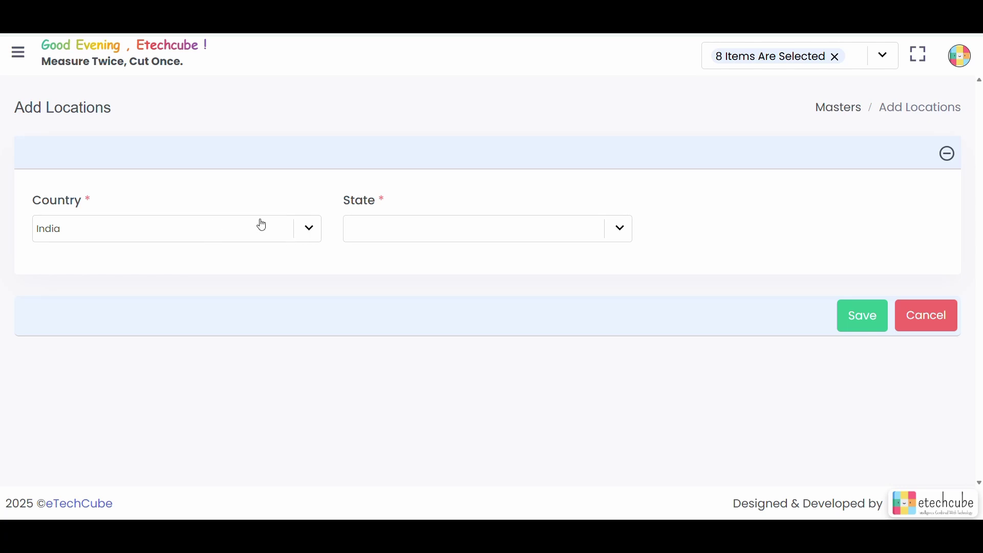
click(301, 236)
scroll(254, 353, down, 2)
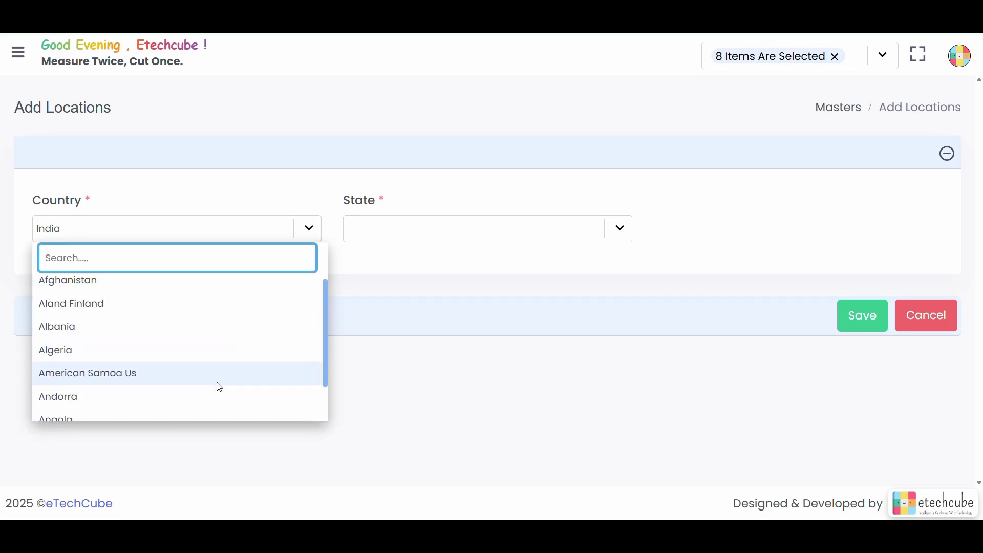
scroll(224, 340, down, 3)
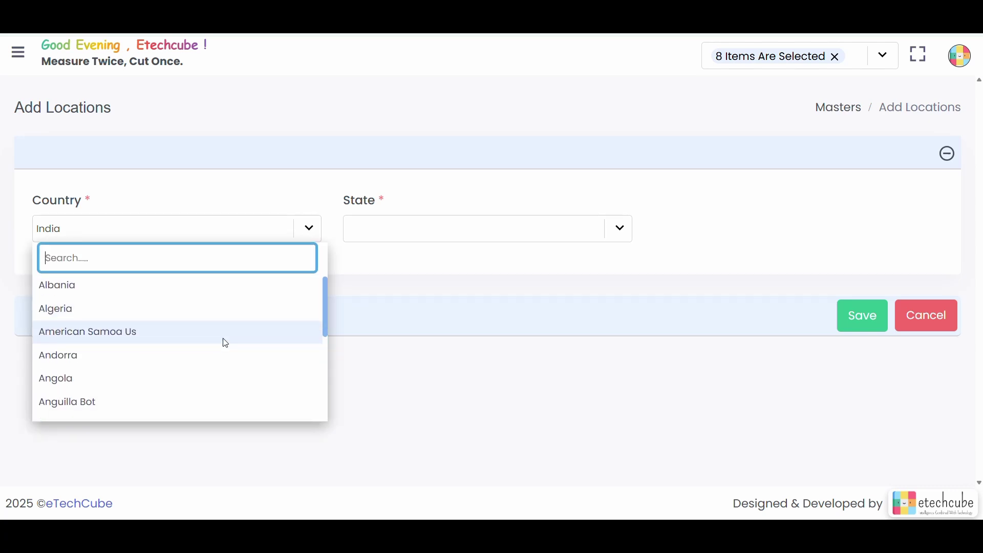
click(248, 226)
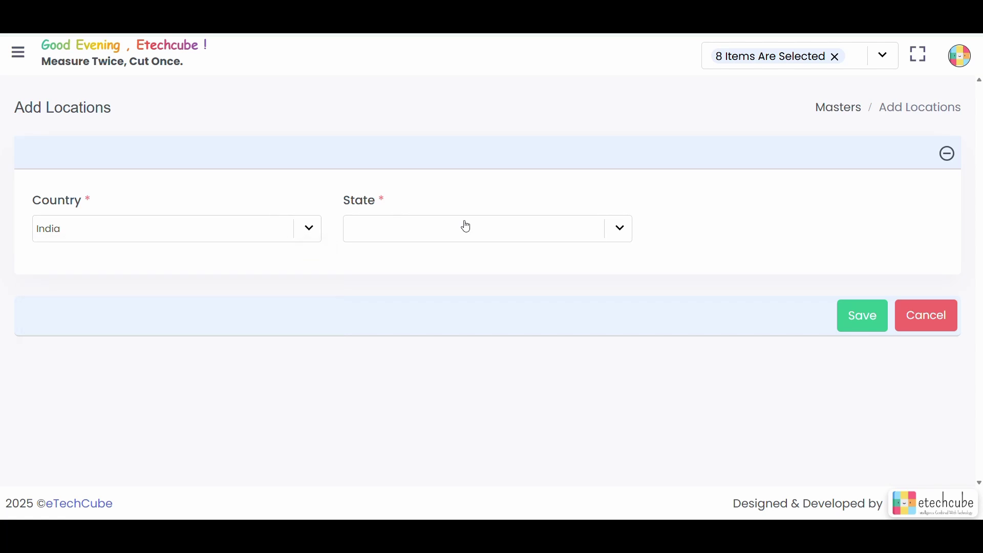
click(616, 237)
scroll(543, 338, down, 3)
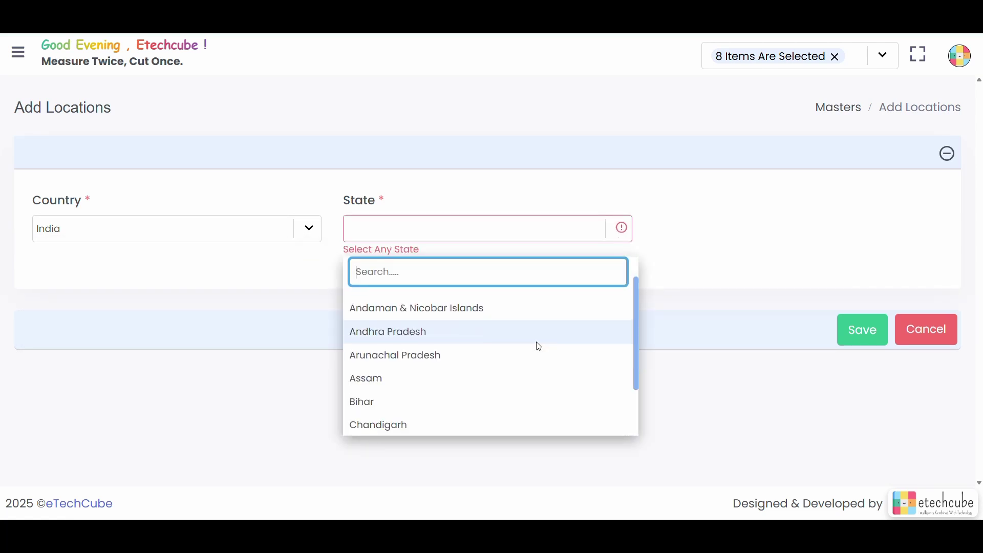
click(514, 394)
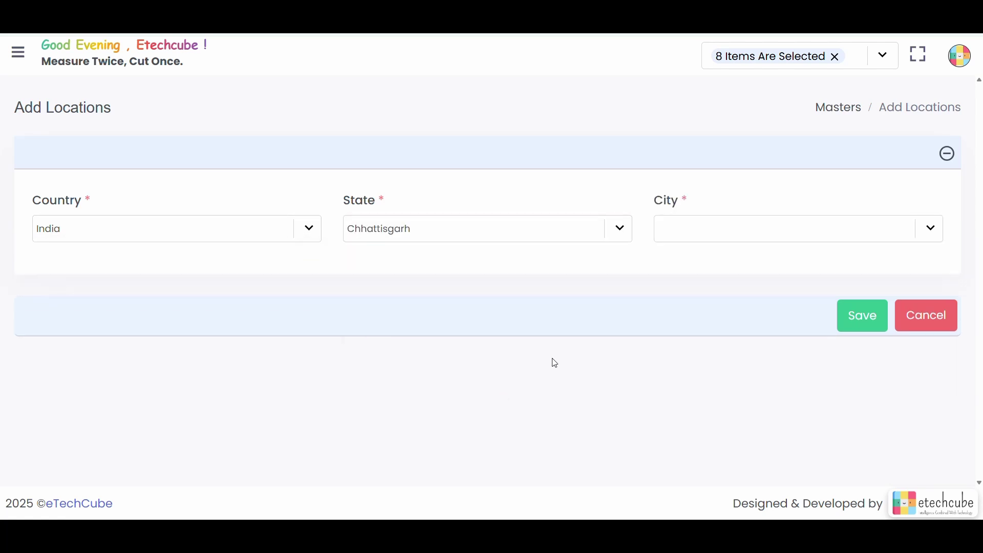
click(927, 227)
scroll(819, 358, down, 1)
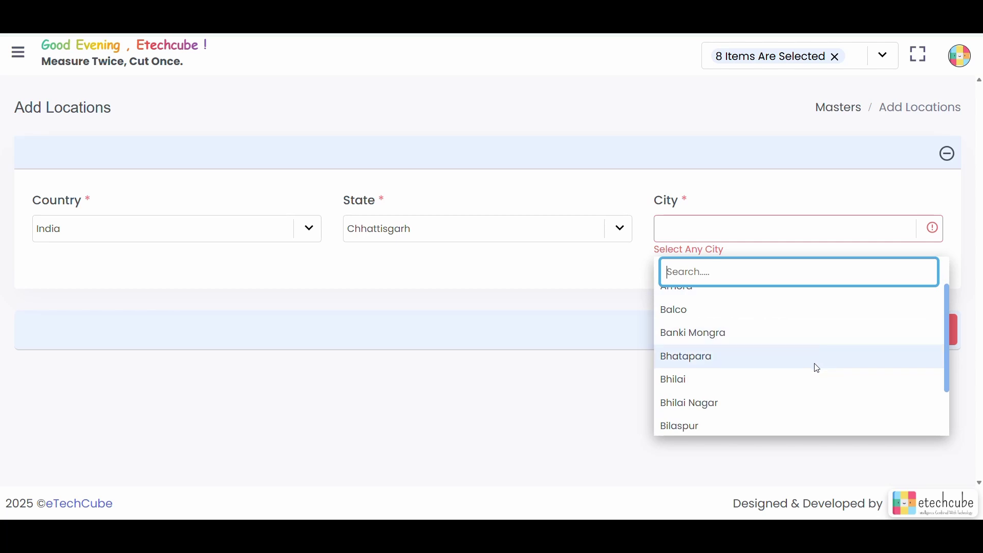
click(819, 379)
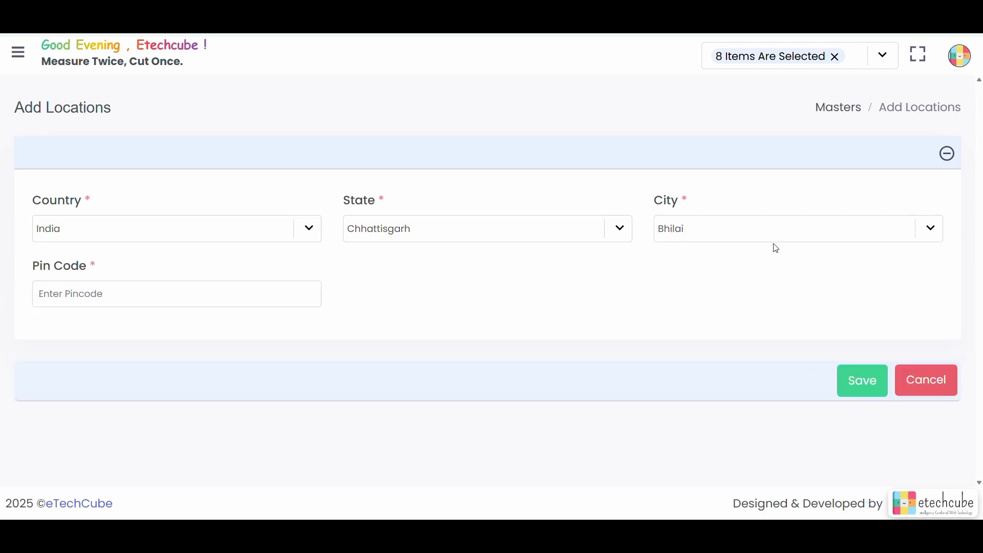
Step: Enter pin code 123434, correcting the first attempt, and save the location
click(282, 289)
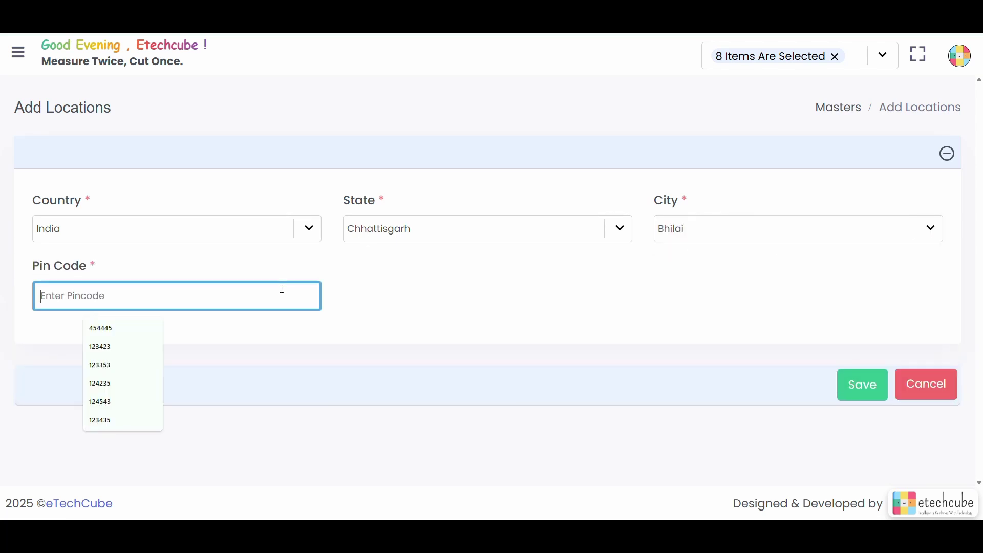
text(12345)
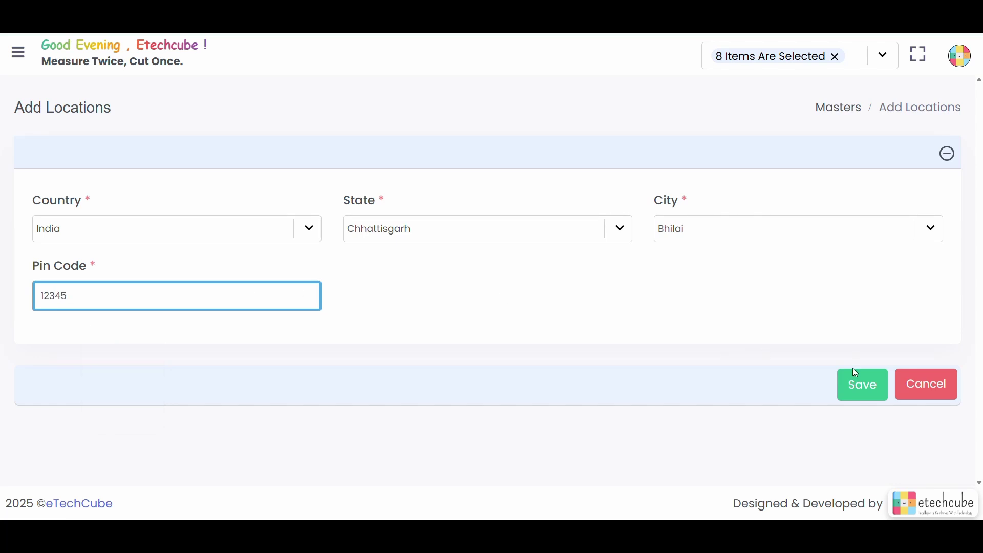
click(862, 385)
click(230, 292)
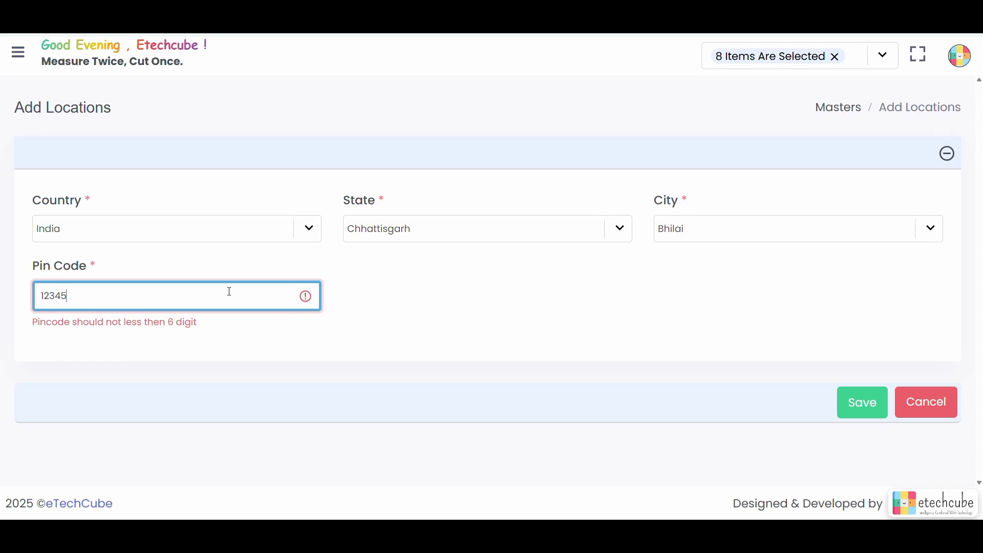
key(BackSpace)
text(34)
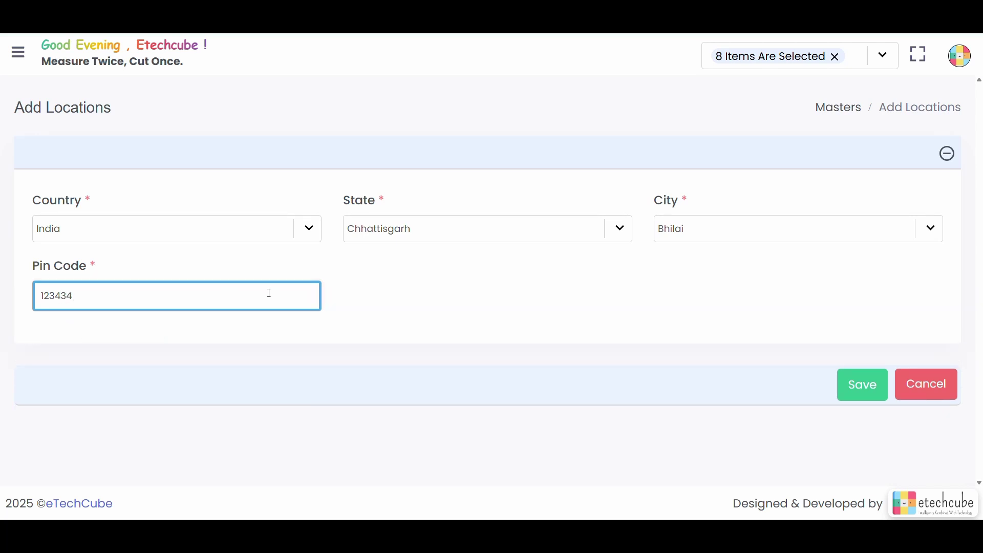
click(872, 382)
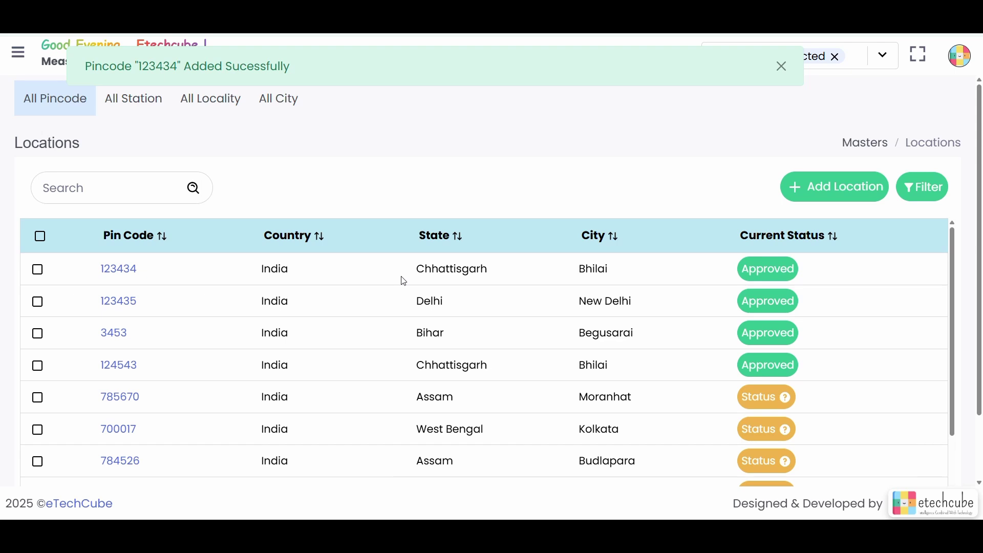
Step: Start a new station with State Delhi and Branch Attach set to YES
click(142, 104)
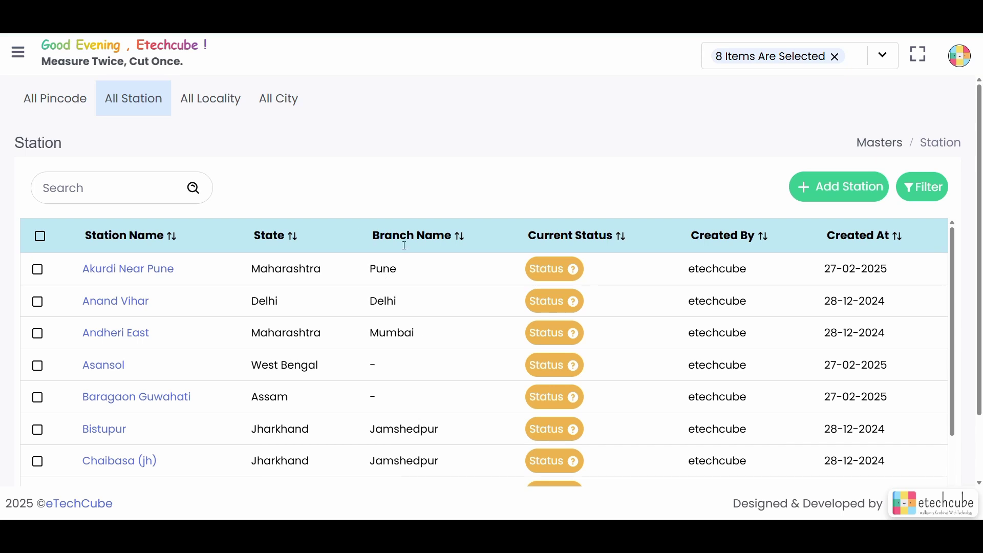
click(861, 201)
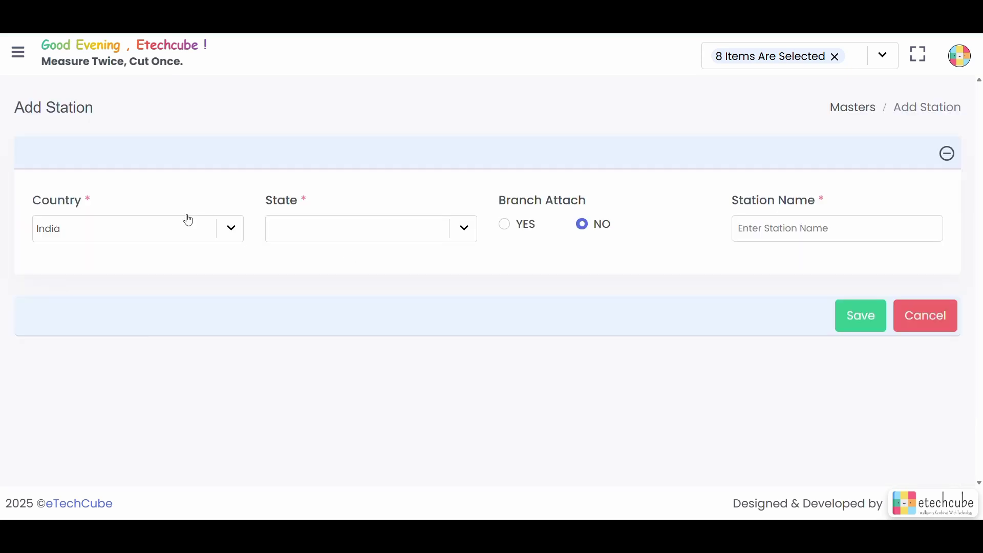
click(466, 236)
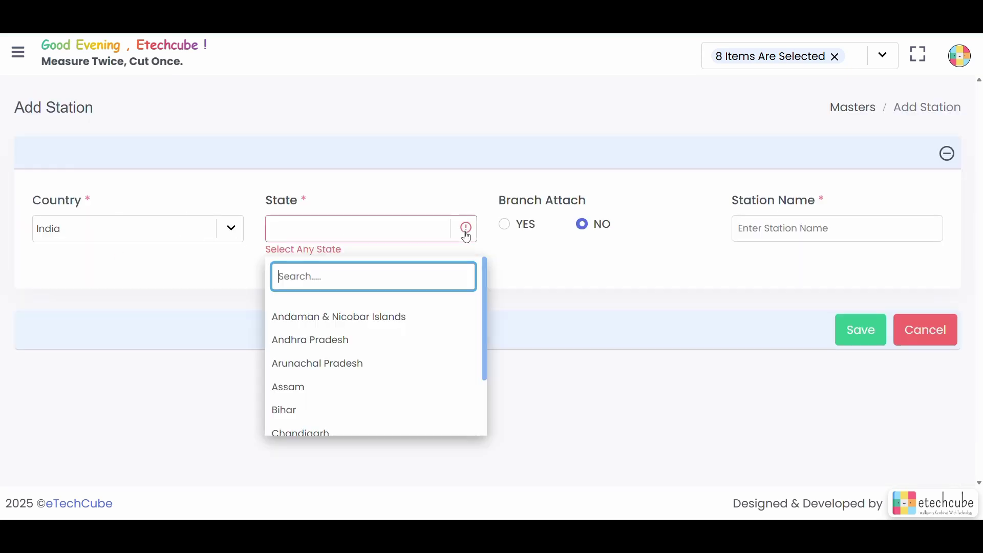
scroll(389, 353, down, 2)
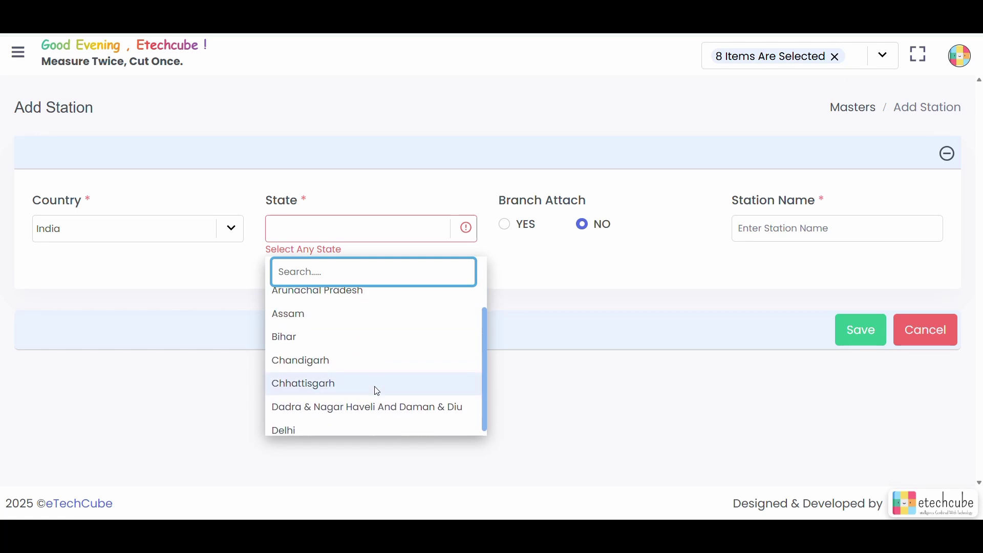
scroll(378, 392, down, 1)
click(326, 425)
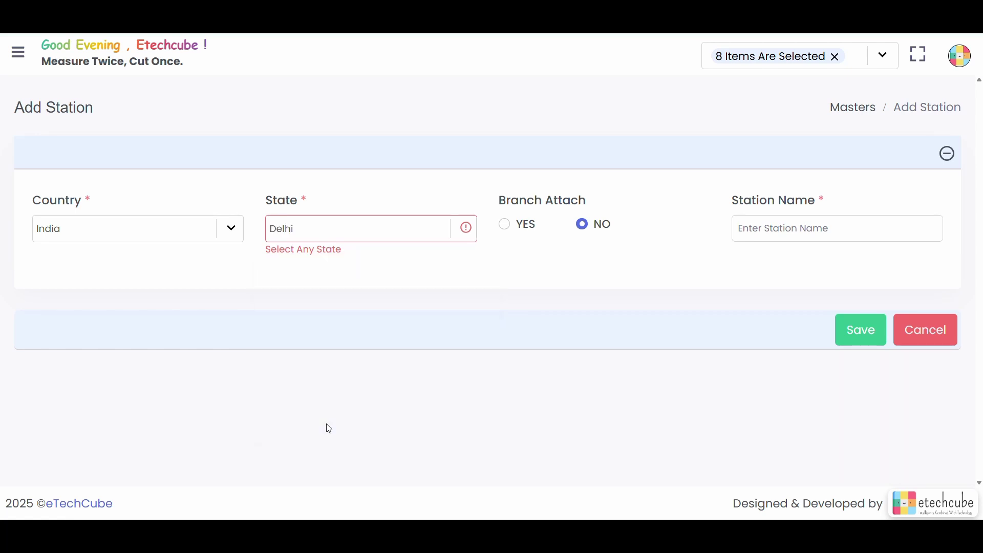
click(506, 226)
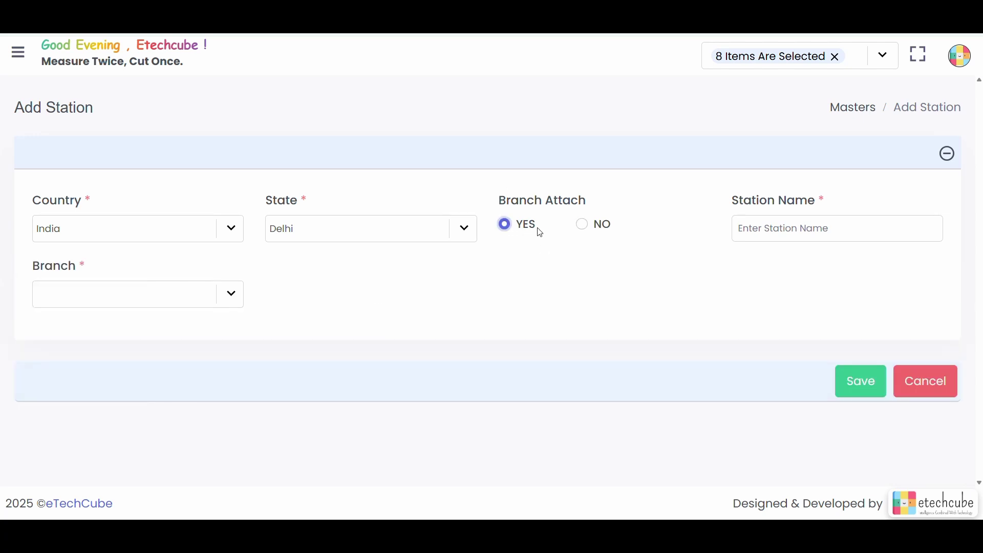
Step: Choose Delhi as the station's branch, keeping branch attachment switched on
click(235, 294)
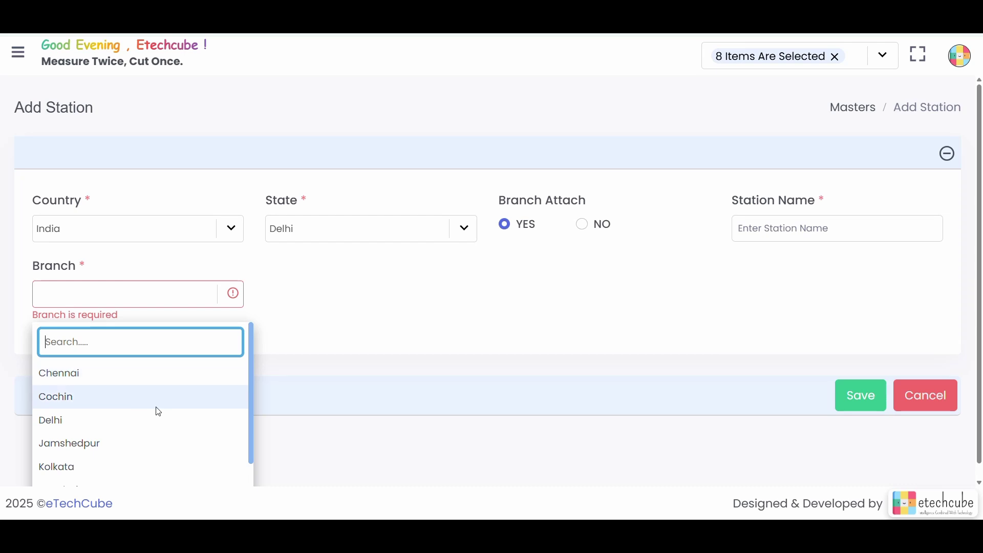
click(158, 421)
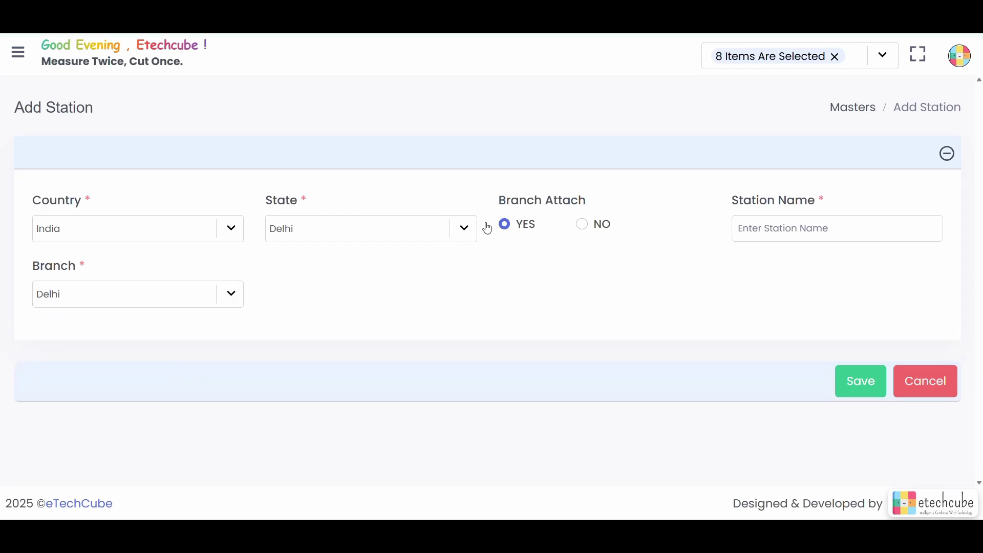
click(583, 225)
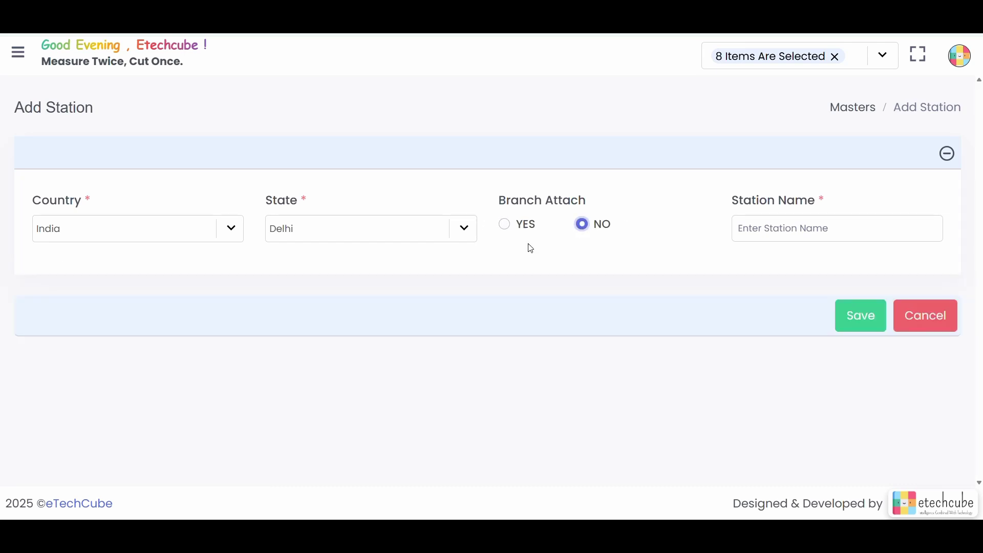
click(506, 226)
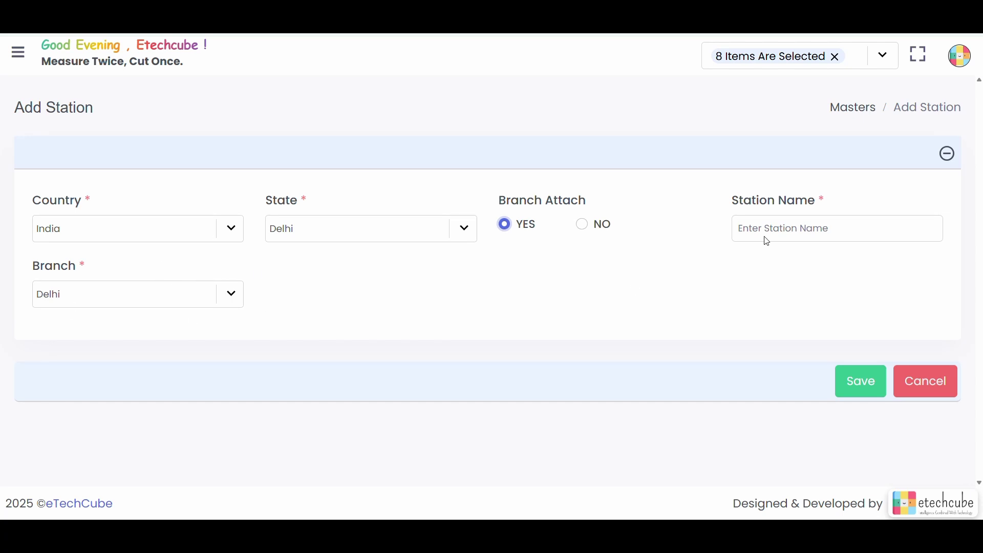
Step: Save the station as Laxminagar after 'Karol bag' is rejected as a duplicate
click(803, 230)
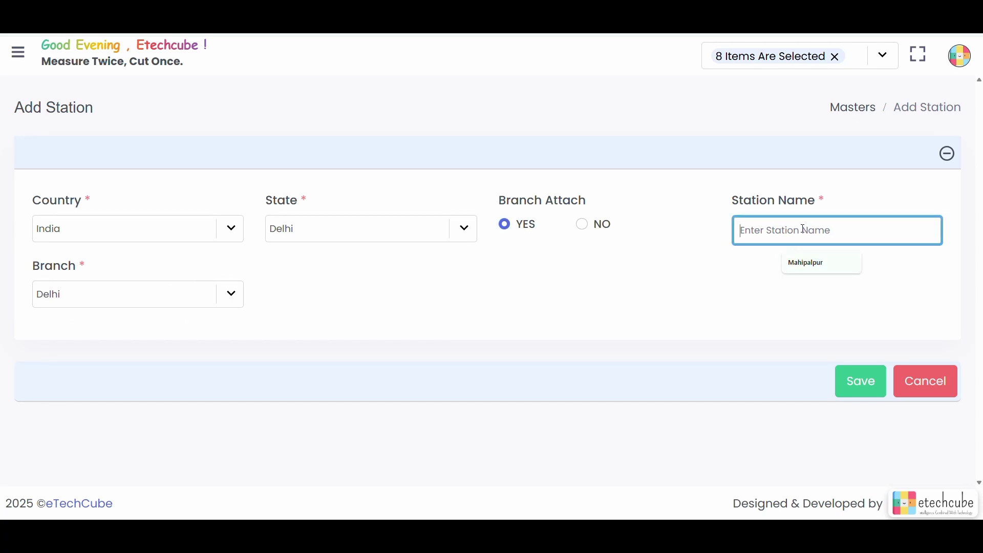
text(Karol )
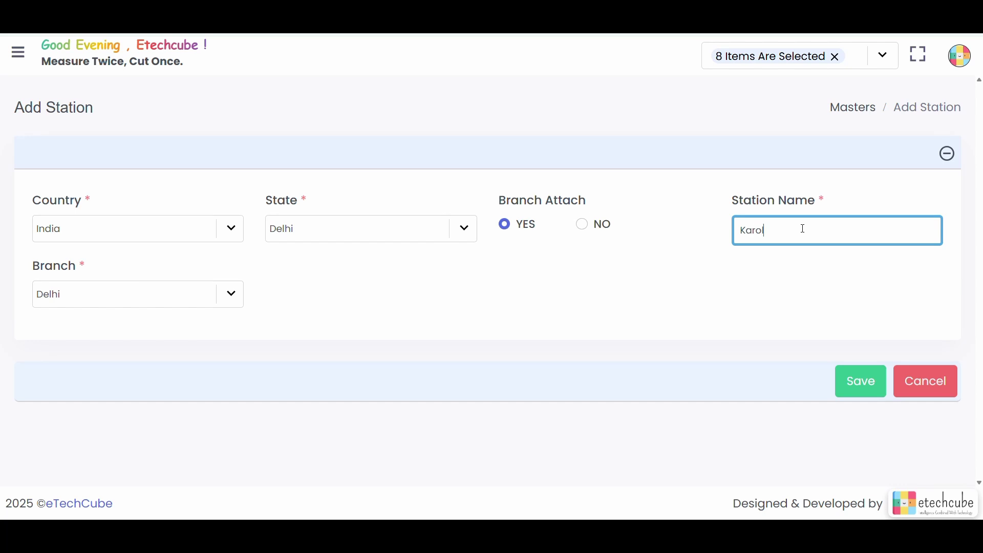
text(bagh)
click(871, 388)
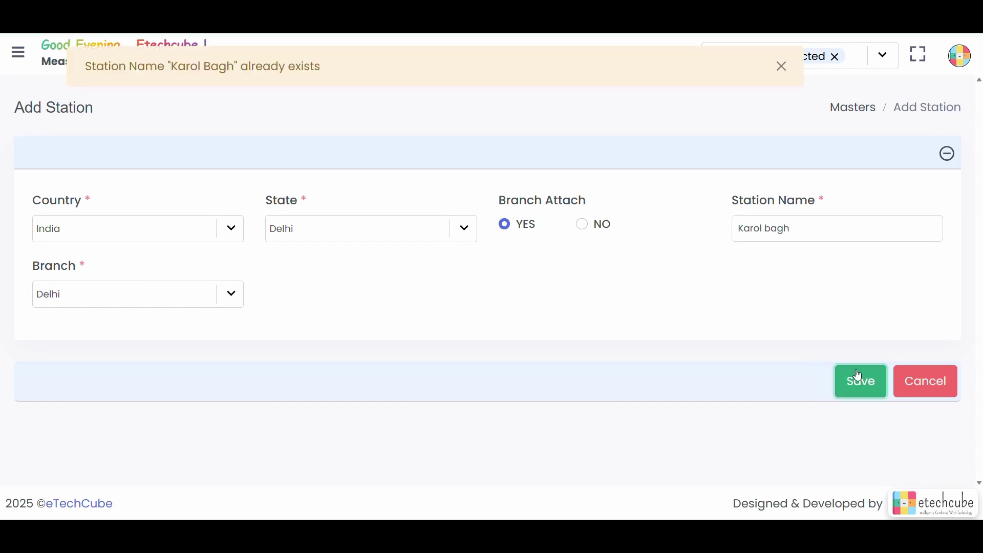
click(809, 231)
key(BackSpace)
key(BackSpace)
key(BackSpace)
key(BackSpace)
key(BackSpace)
key(BackSpace)
key(BackSpace)
key(BackSpace)
key(BackSpace)
key(BackSpace)
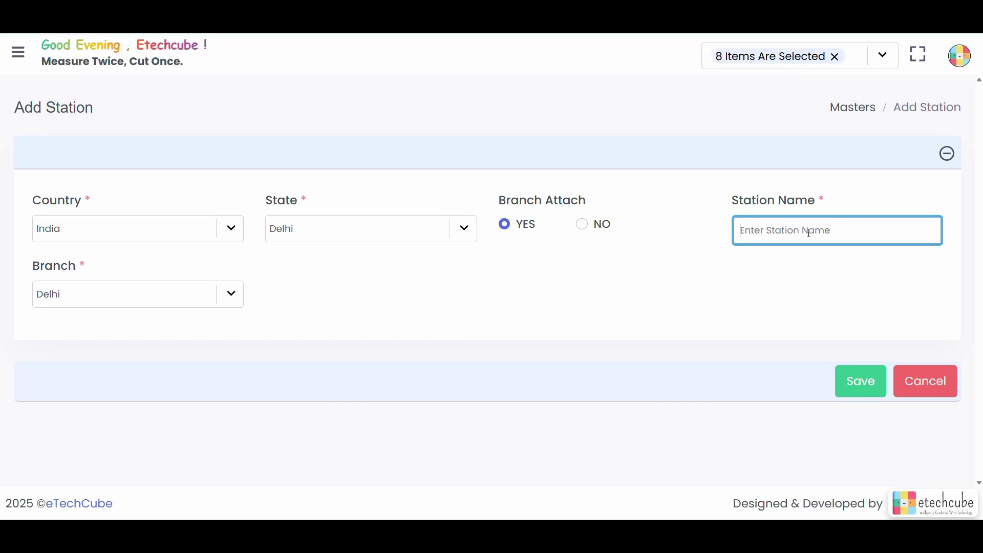
text(Laxminagar)
click(849, 378)
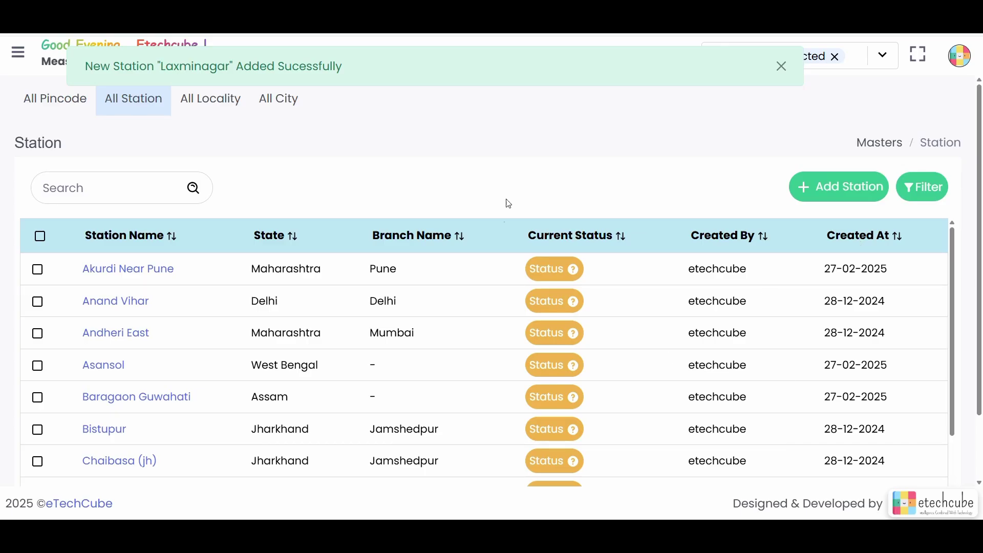
Step: Start a new locality from All Locality and set the state to Assam
click(220, 110)
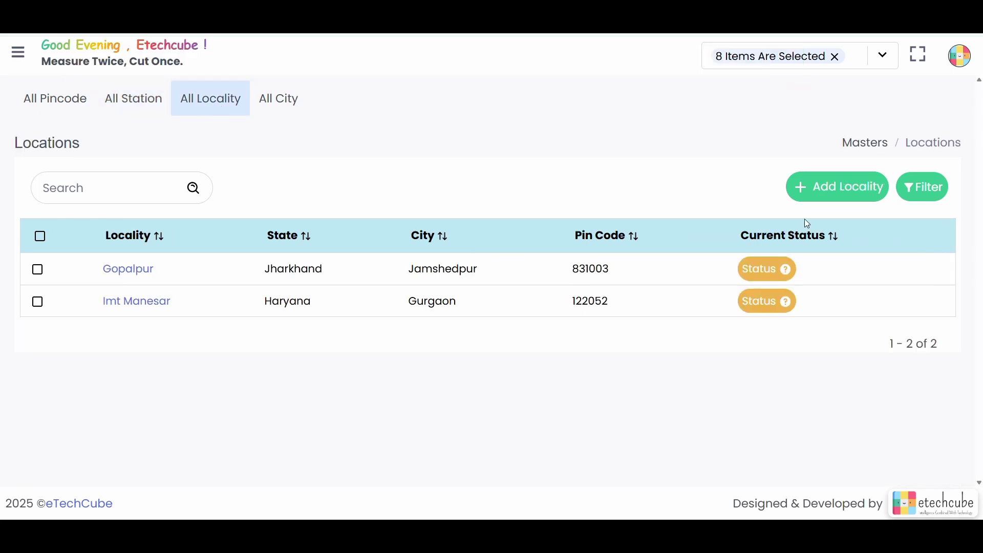
click(832, 187)
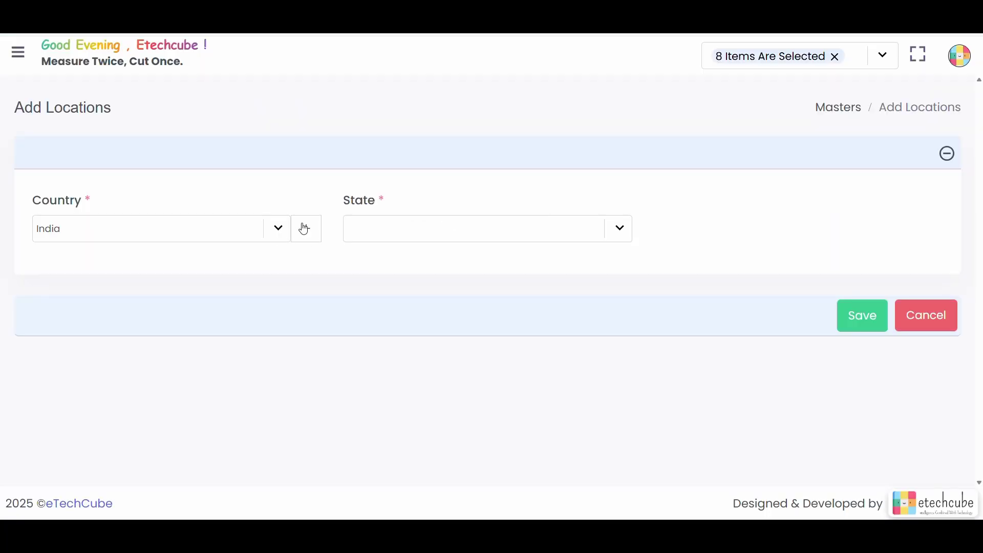
click(630, 233)
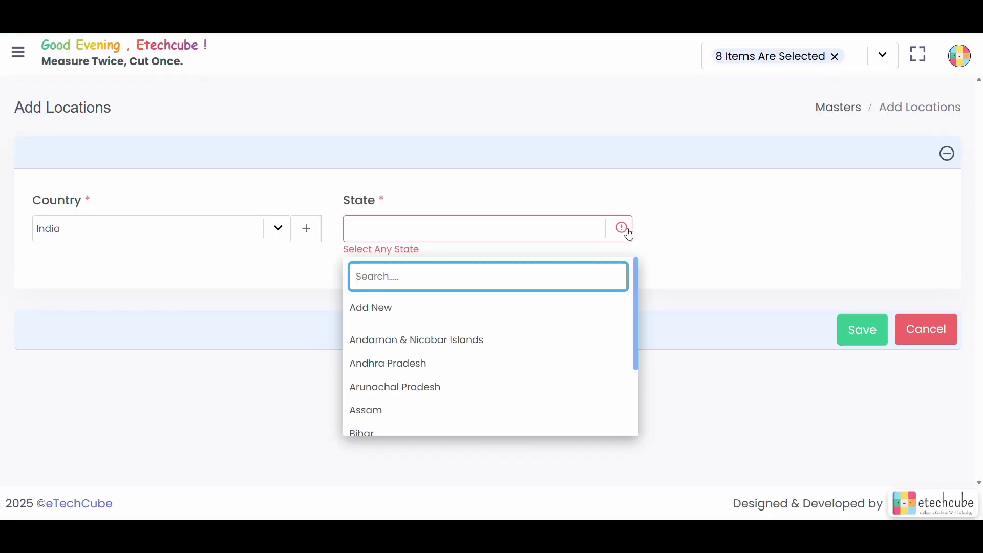
scroll(603, 302, down, 2)
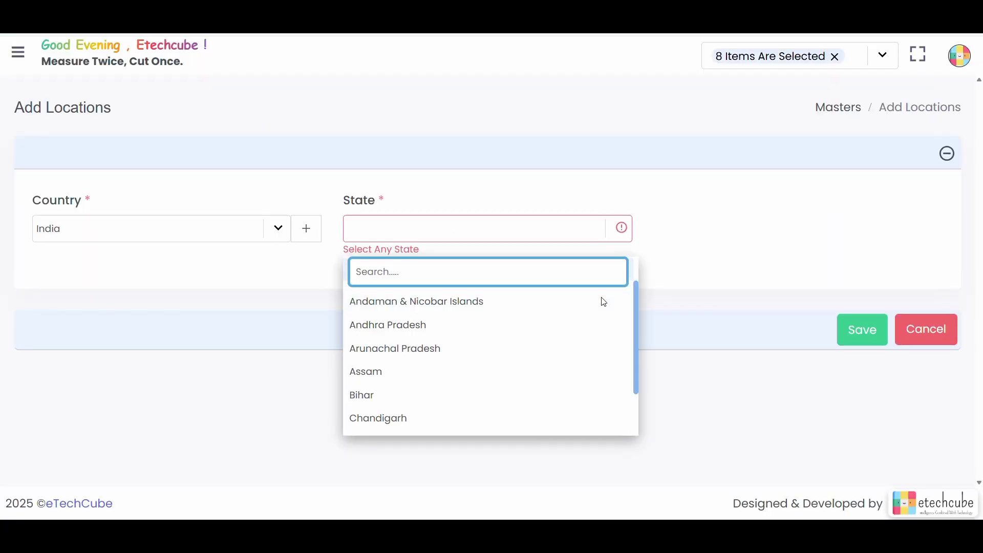
click(552, 334)
Step: Set the city to Bakhorapara and the pin code to 783380
click(941, 238)
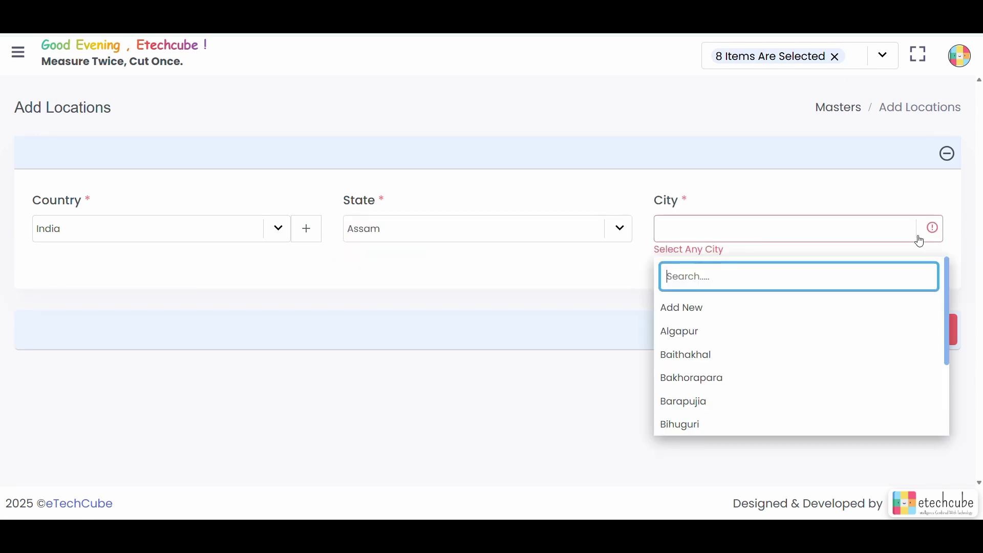
click(826, 379)
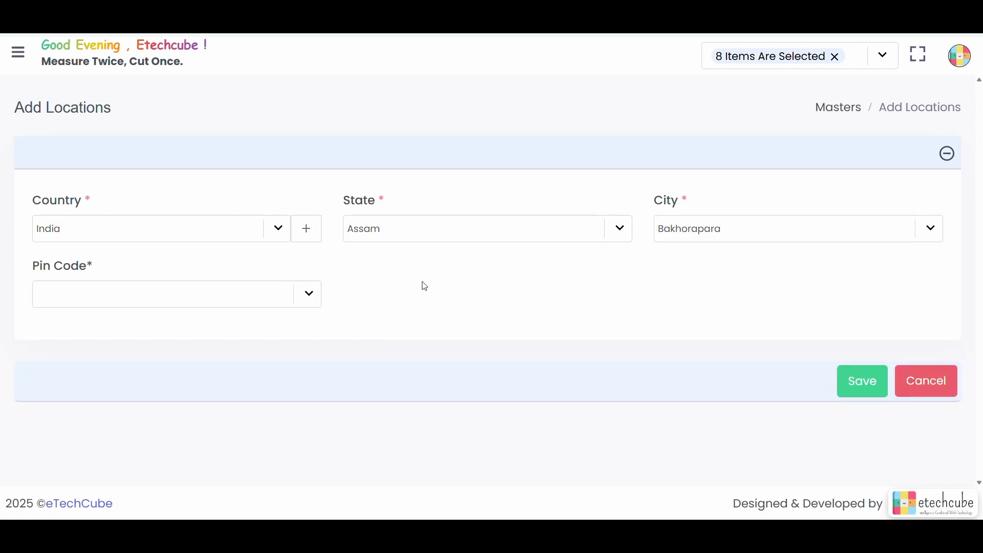
click(309, 296)
click(290, 299)
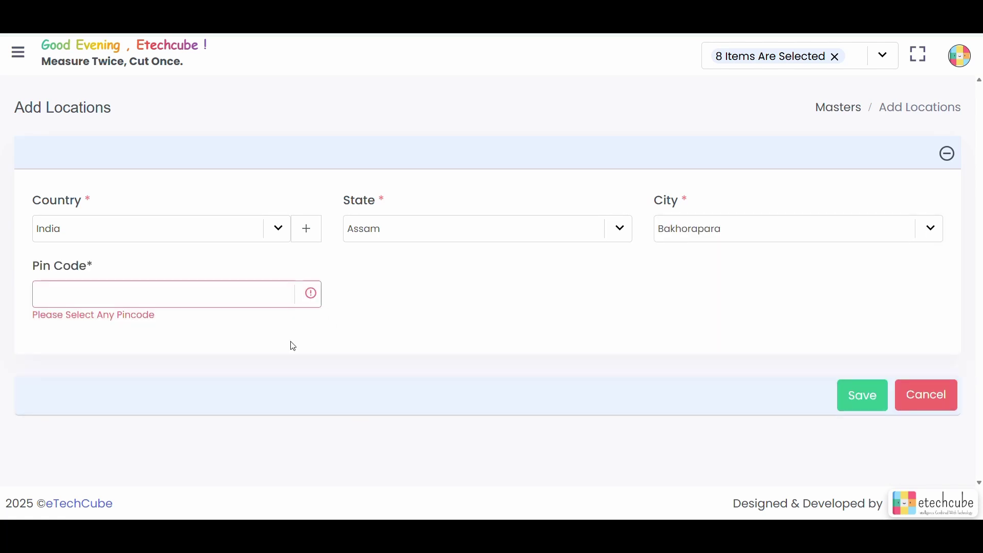
click(306, 303)
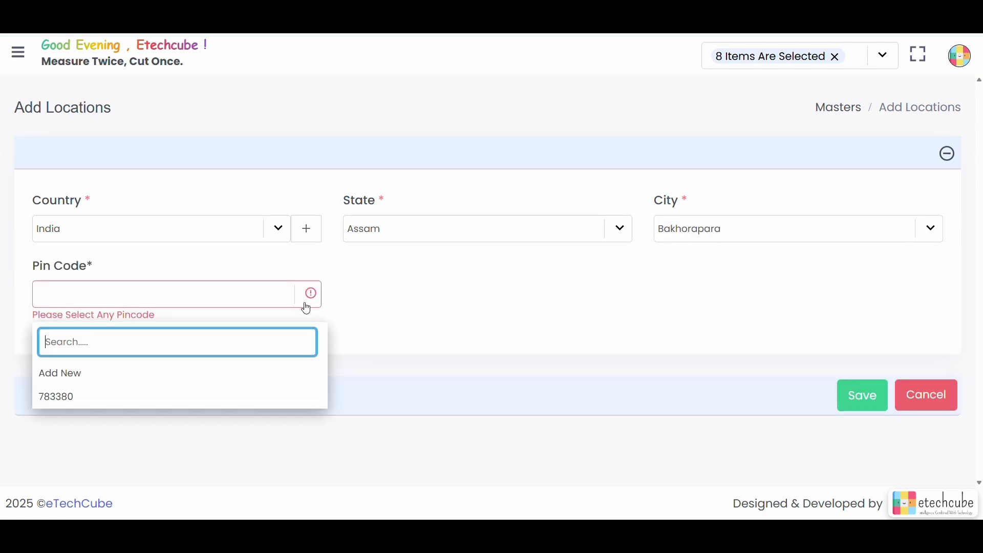
click(230, 401)
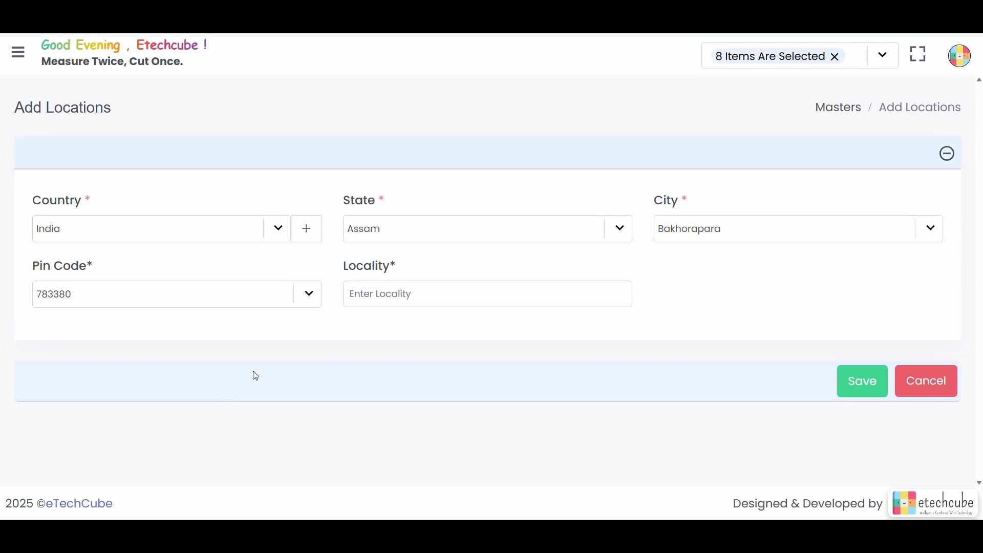
click(294, 296)
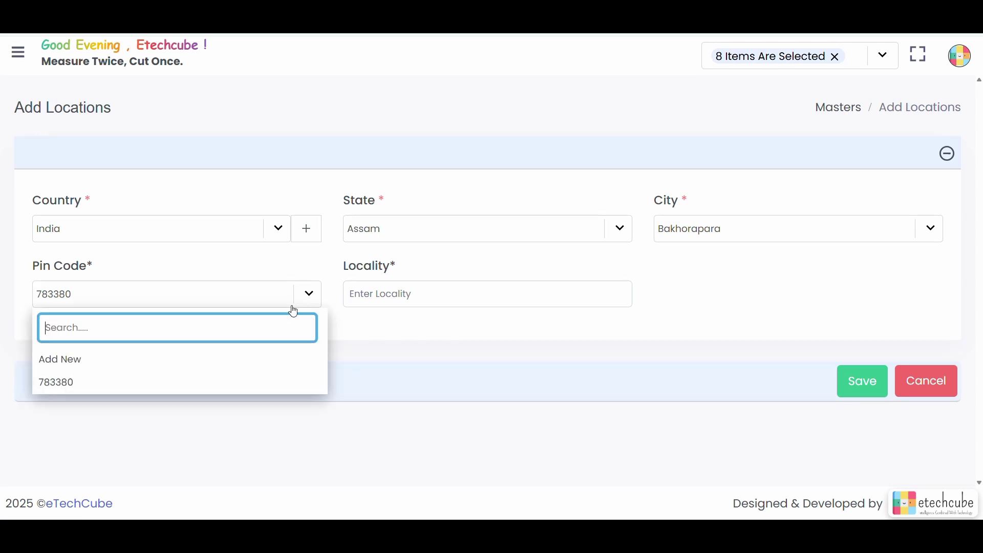
Step: Add pin code 1235344 through Add New, confirm it, and use it for the location
click(272, 356)
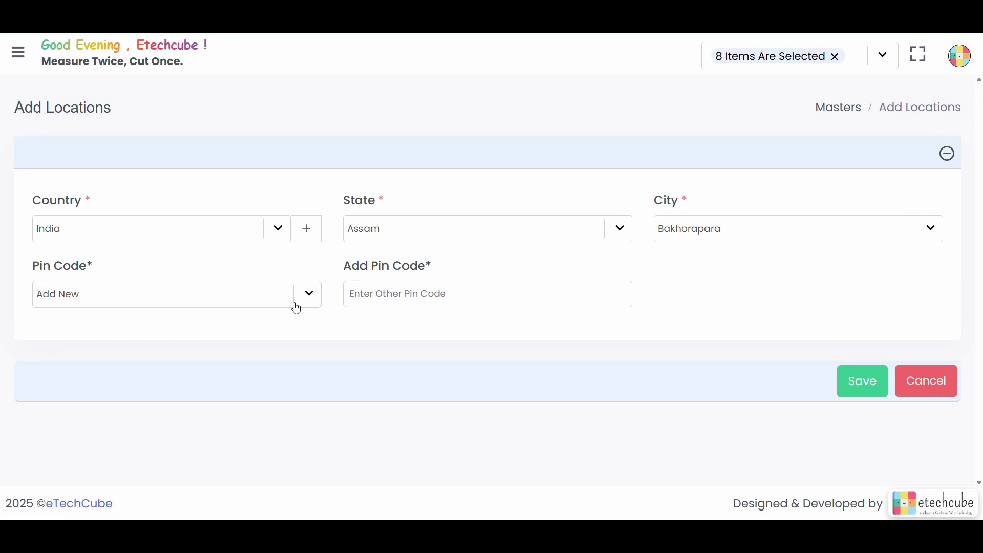
click(419, 295)
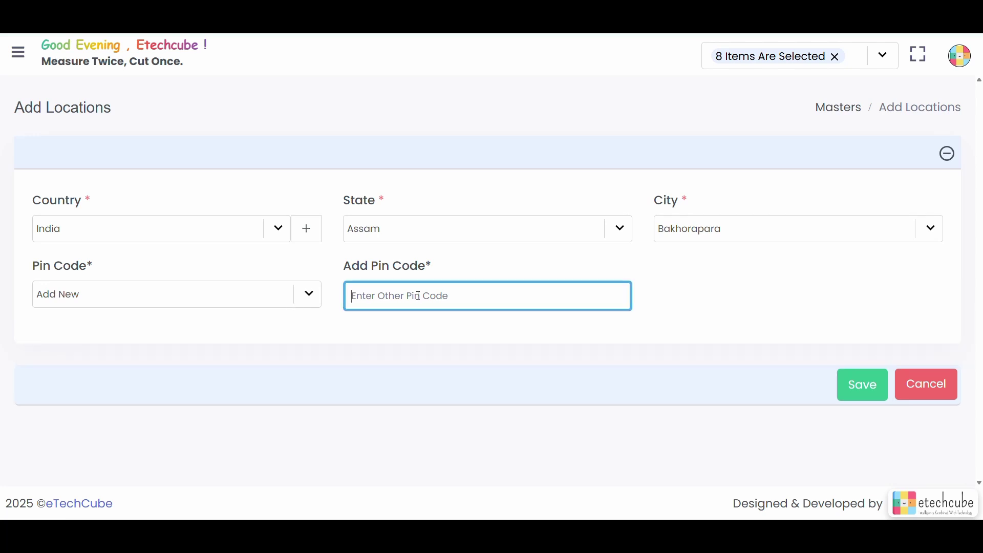
text(123534)
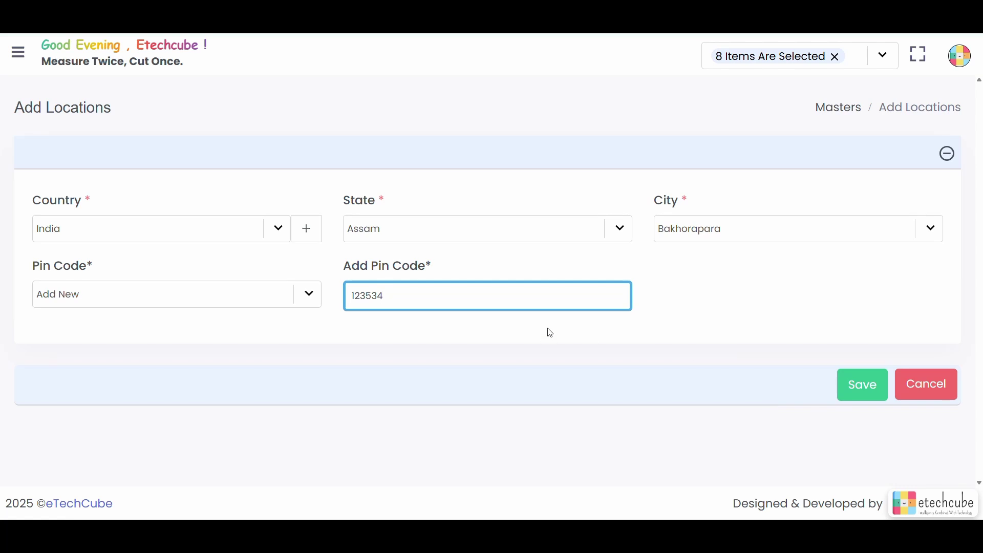
text(4)
click(861, 391)
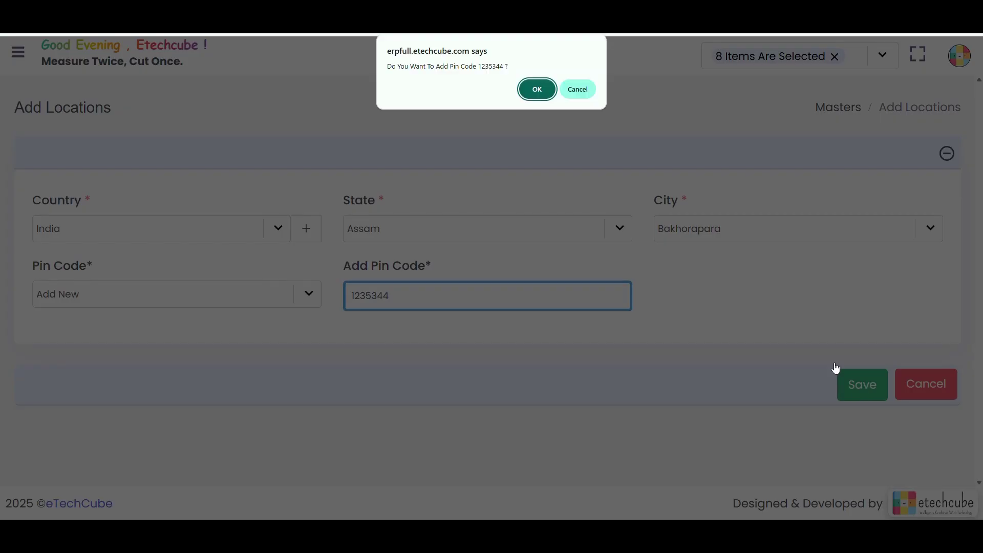
click(545, 92)
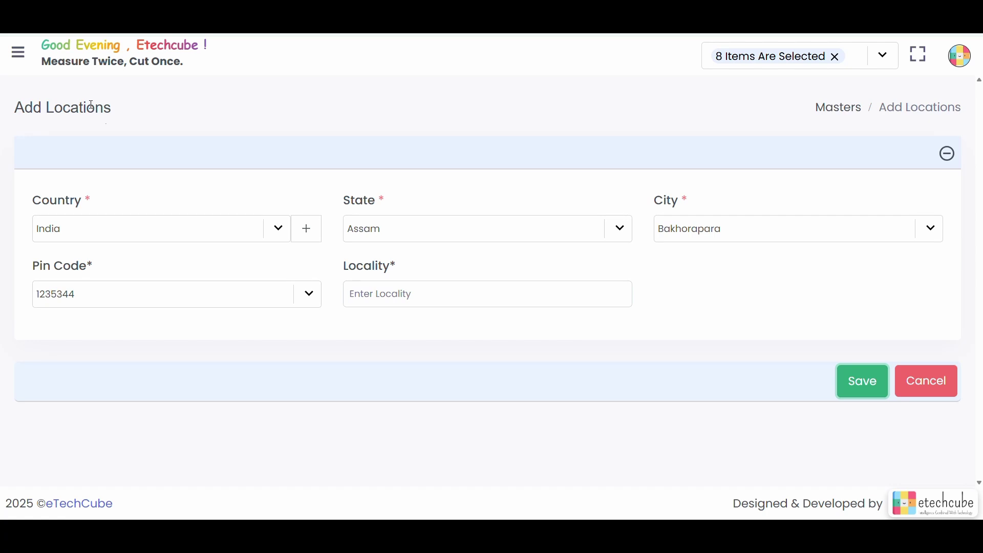
click(438, 300)
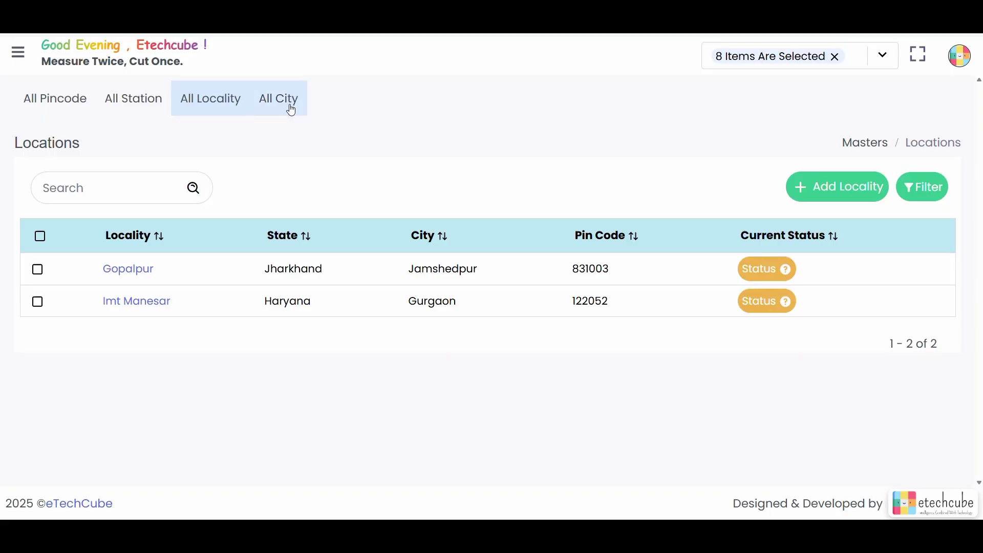
Step: Show the All Cities list, with entries like Abankela, Odisha and Adan, West Bengal
click(287, 105)
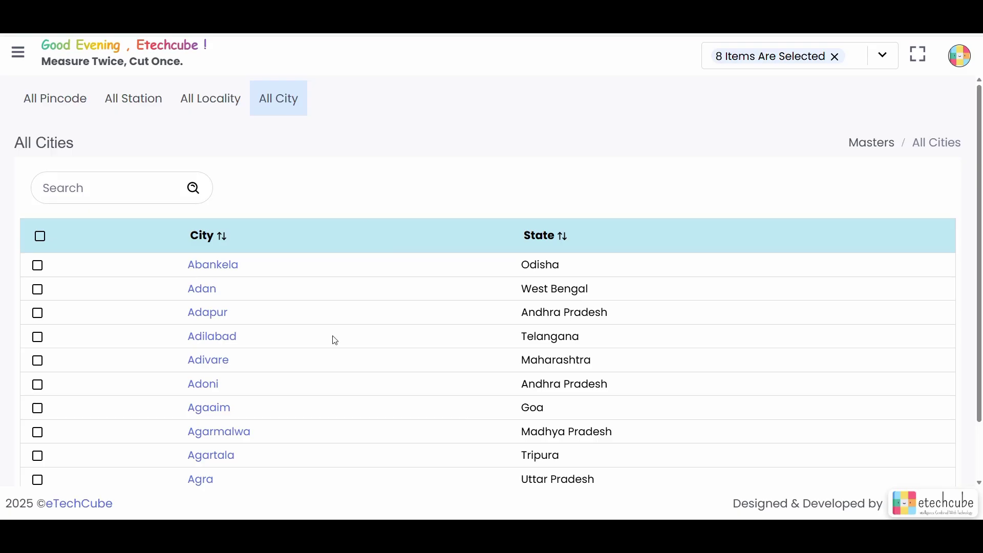
scroll(335, 341, down, 2)
scroll(335, 340, up, 2)
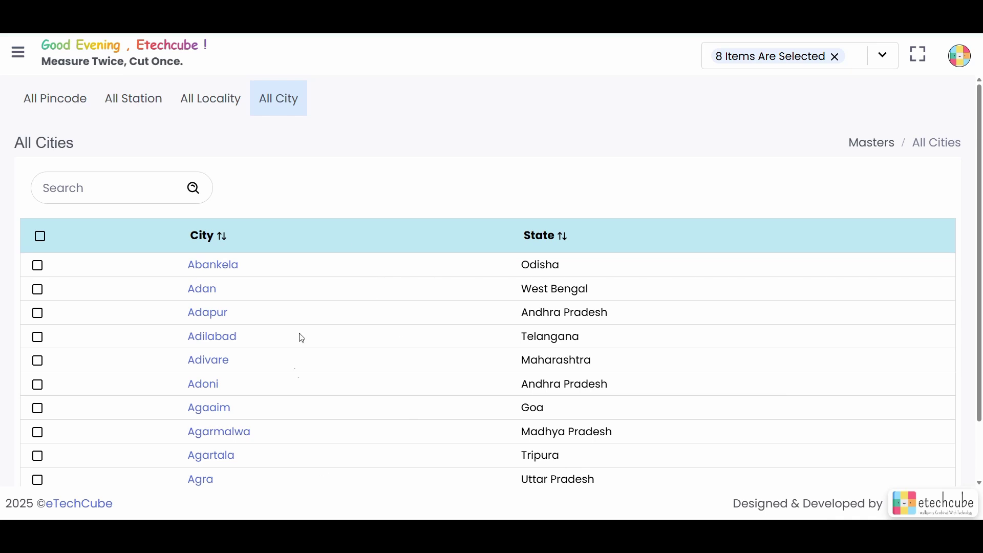